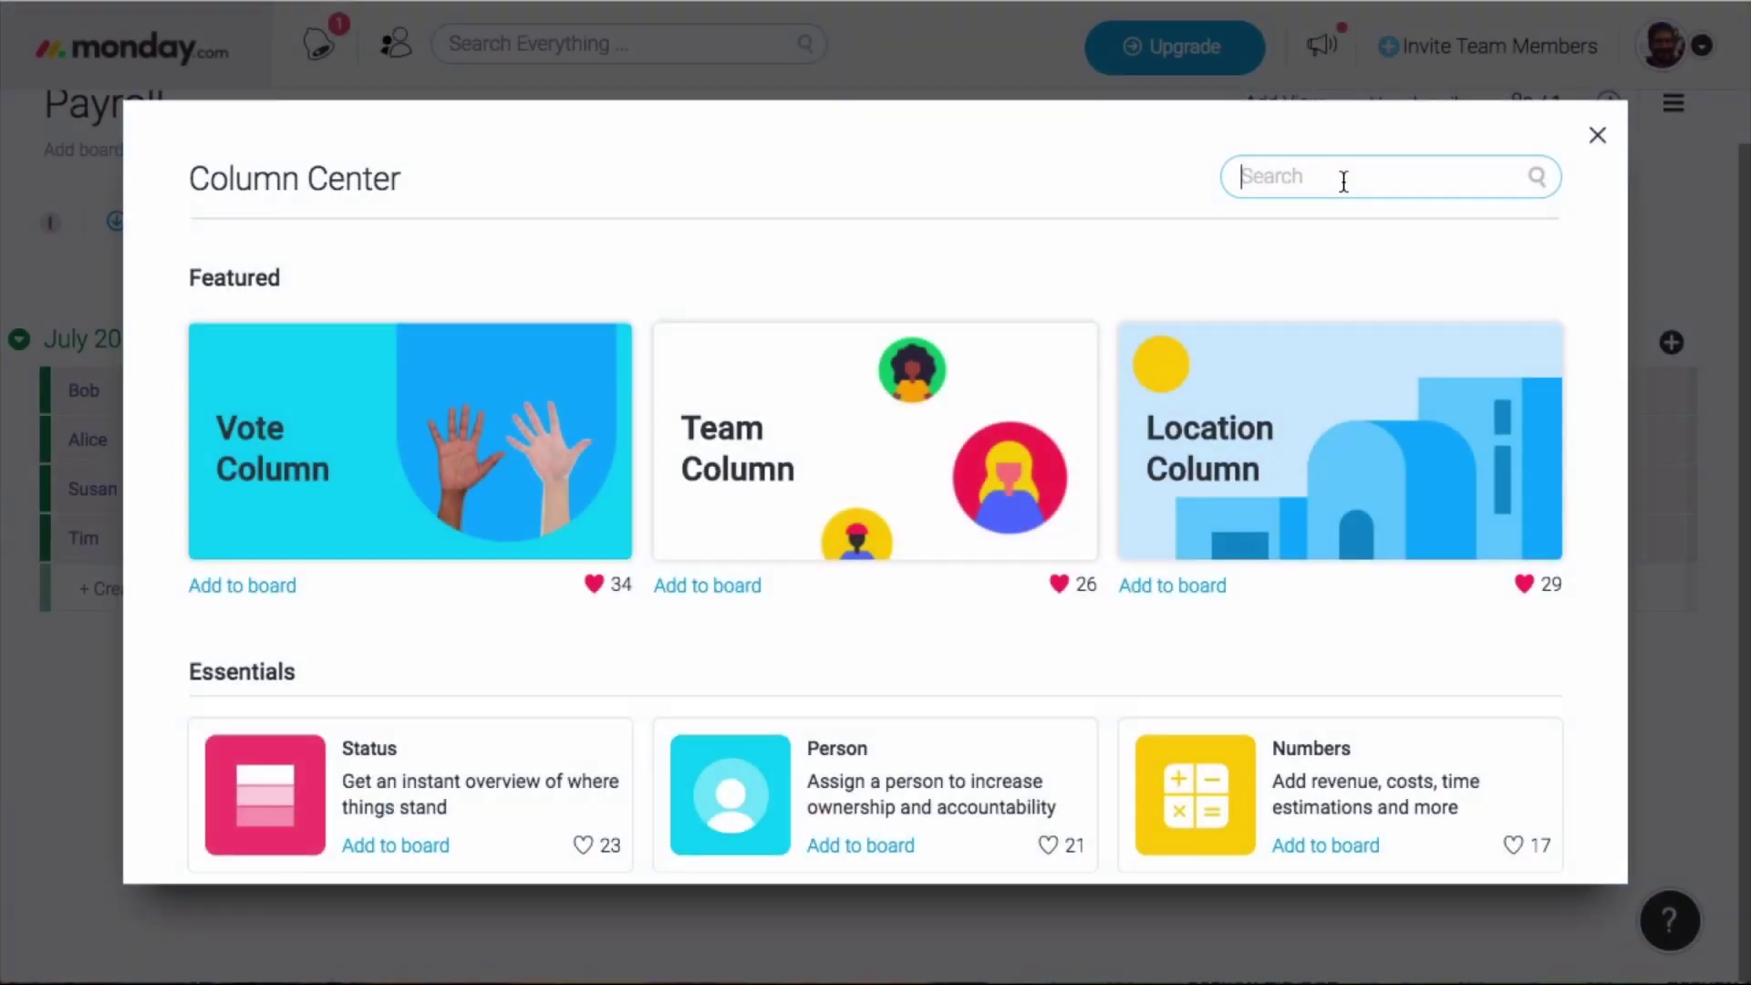
Step: Search the Column Center for 'form' and add a Formula column to the Payroll board
text(form)
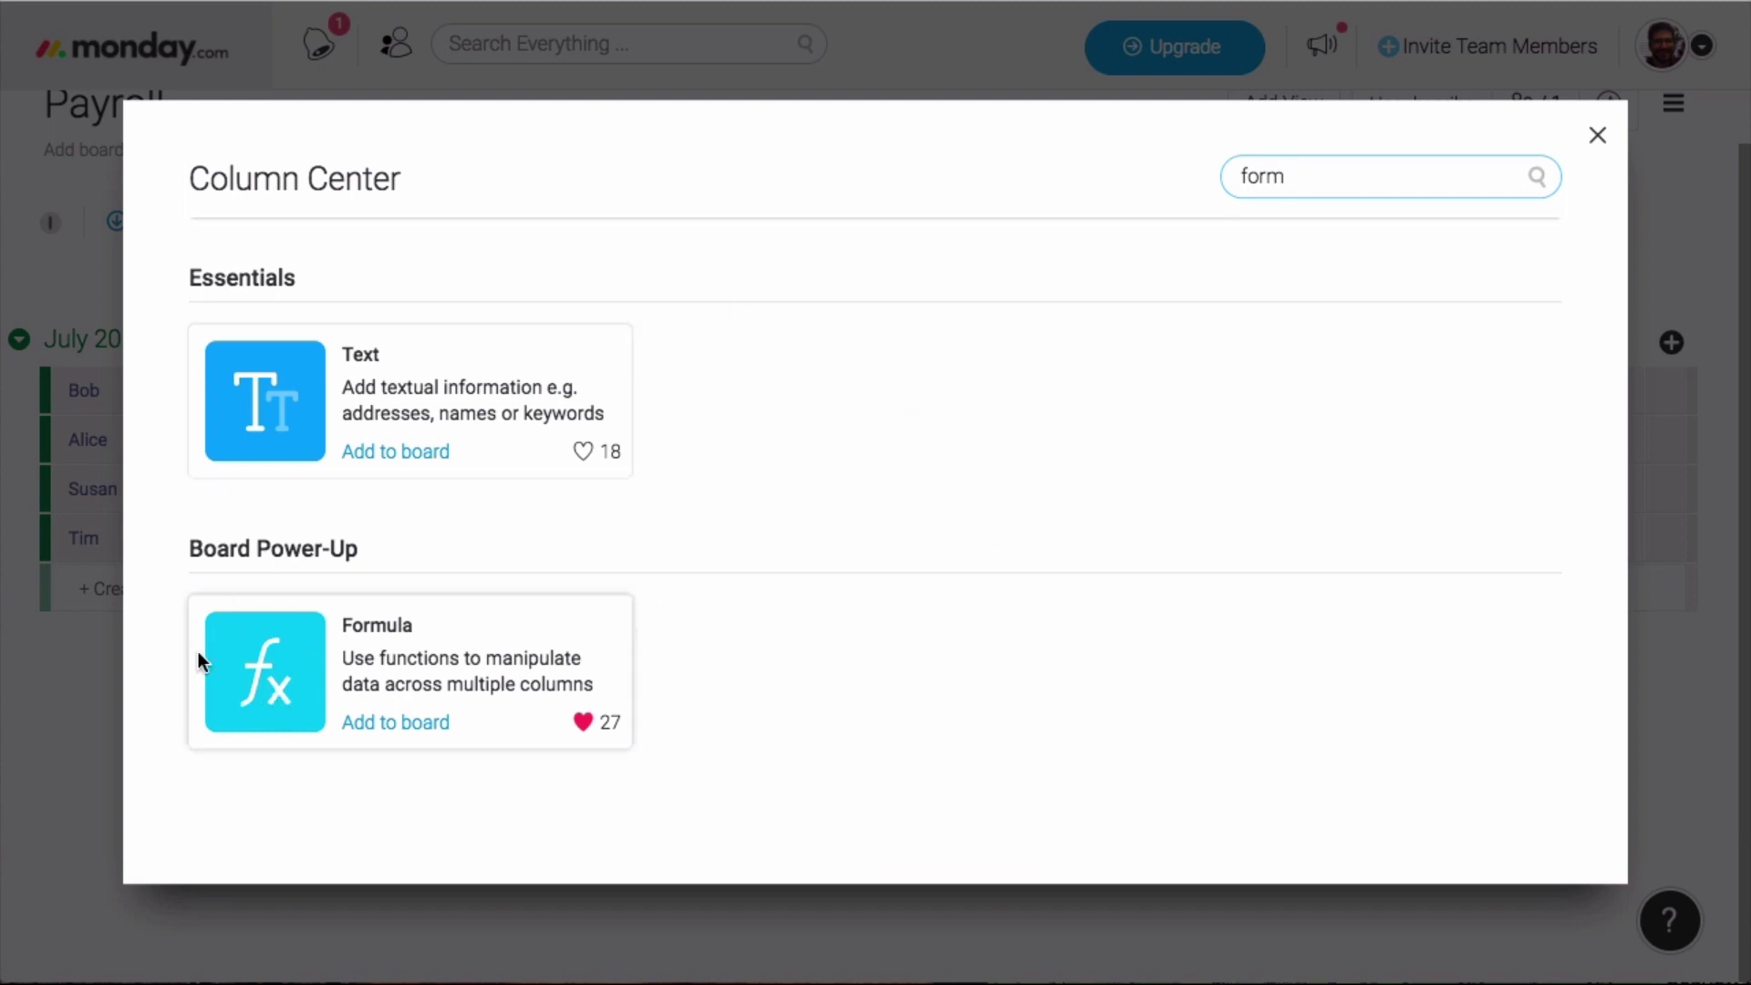
click(74, 655)
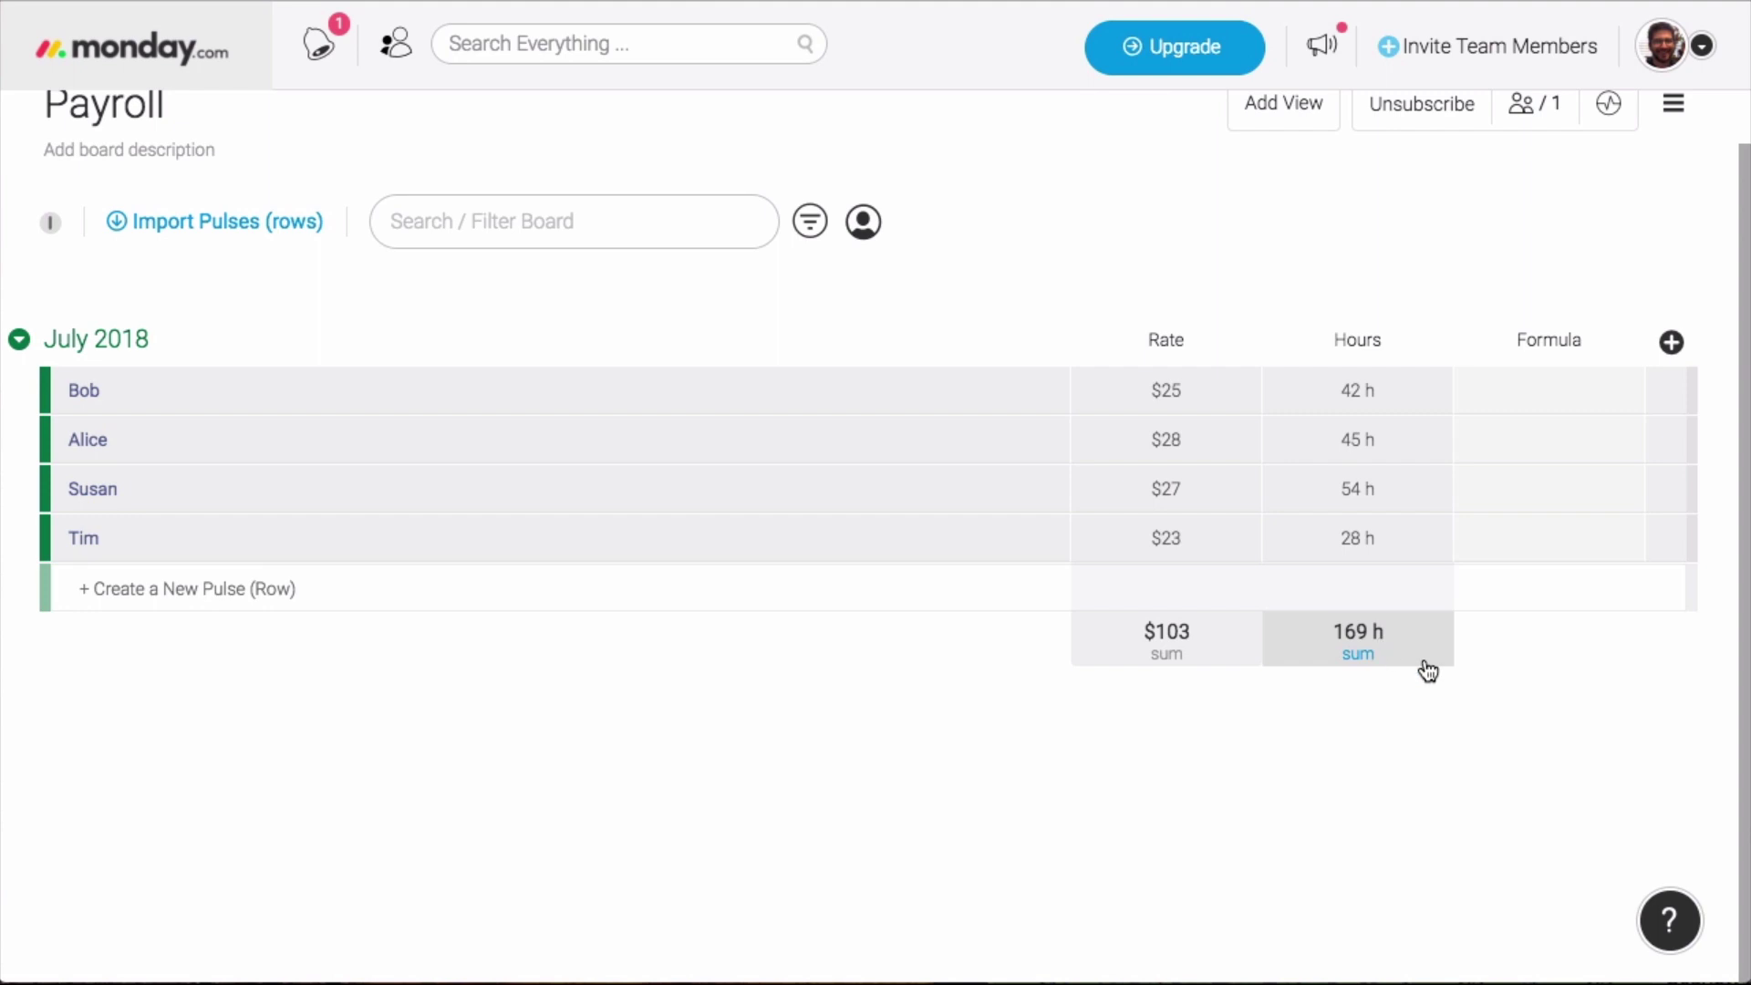
click(1627, 343)
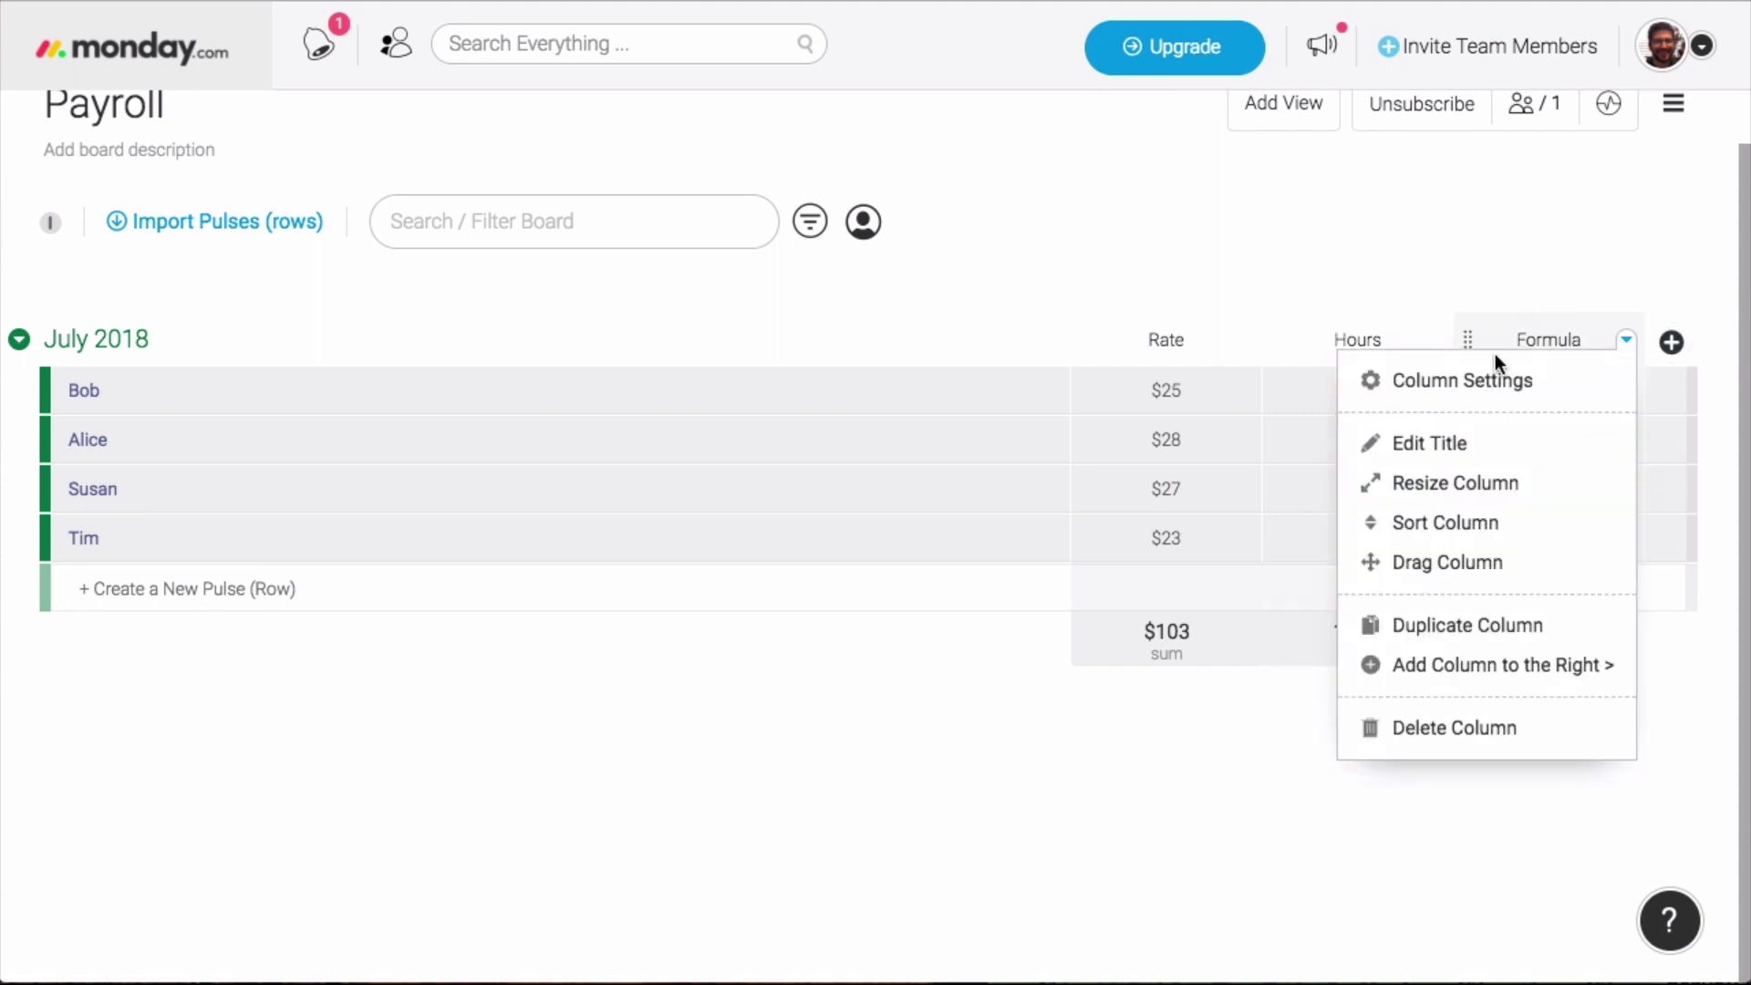
click(1479, 378)
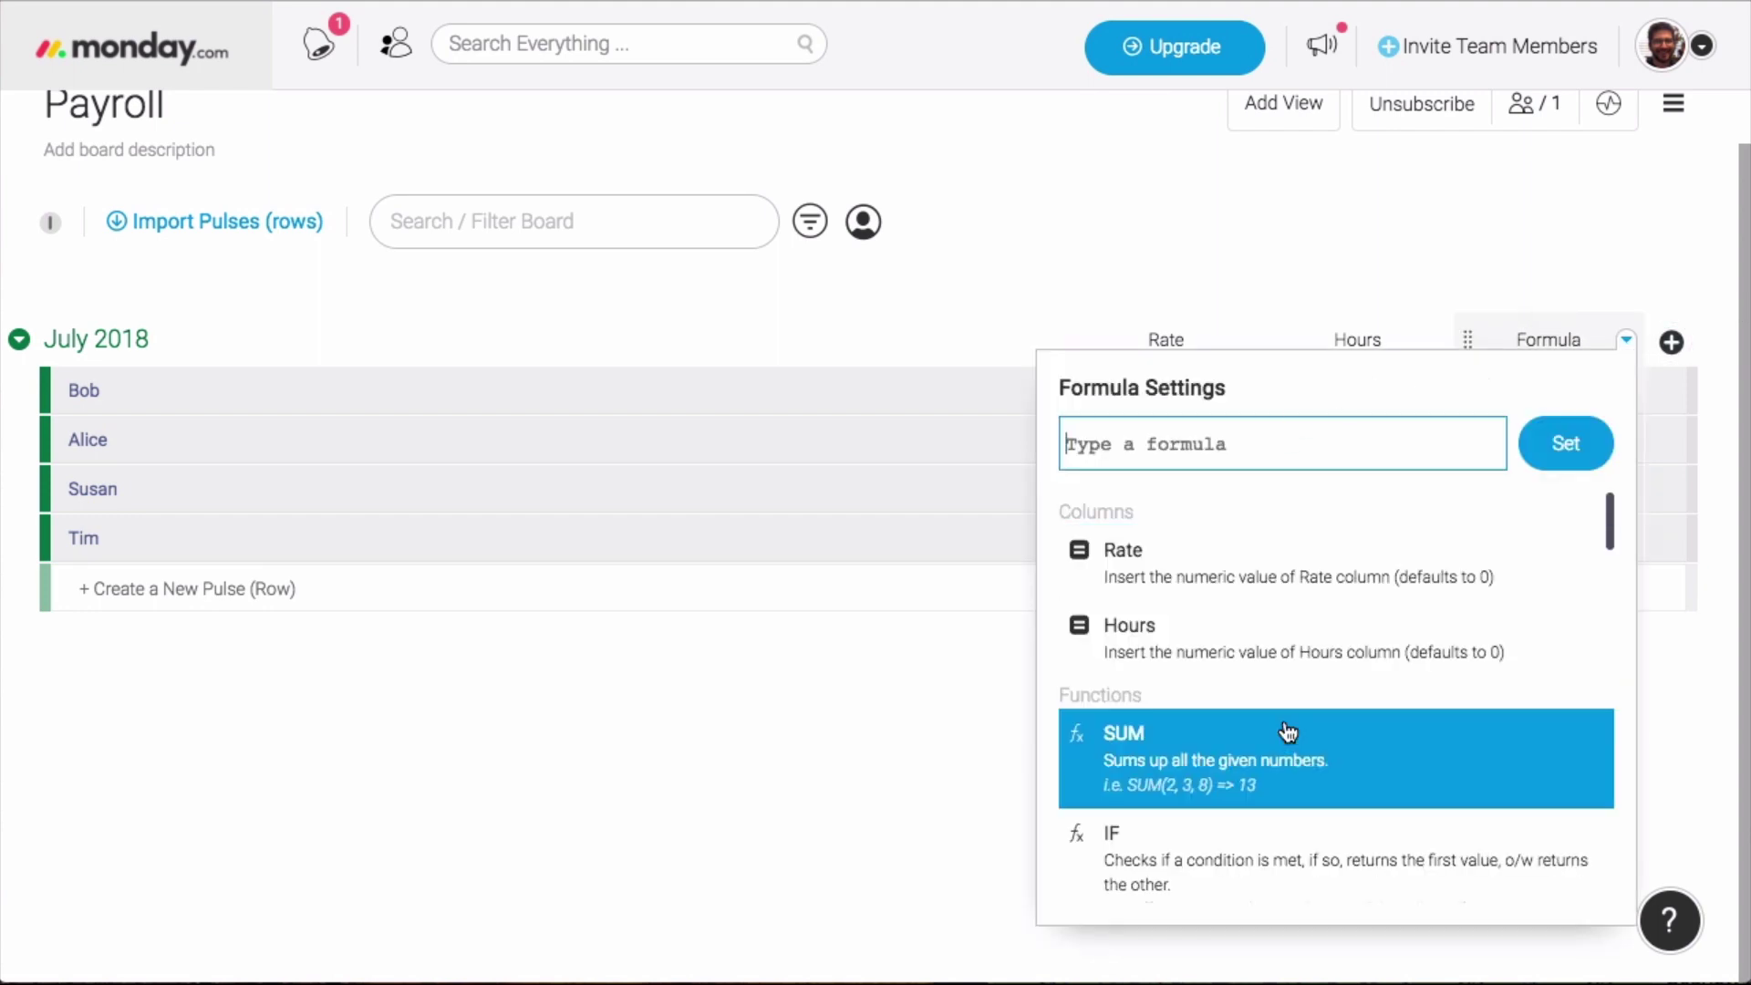
scroll(1290, 734, down, 6)
scroll(1293, 734, down, 12)
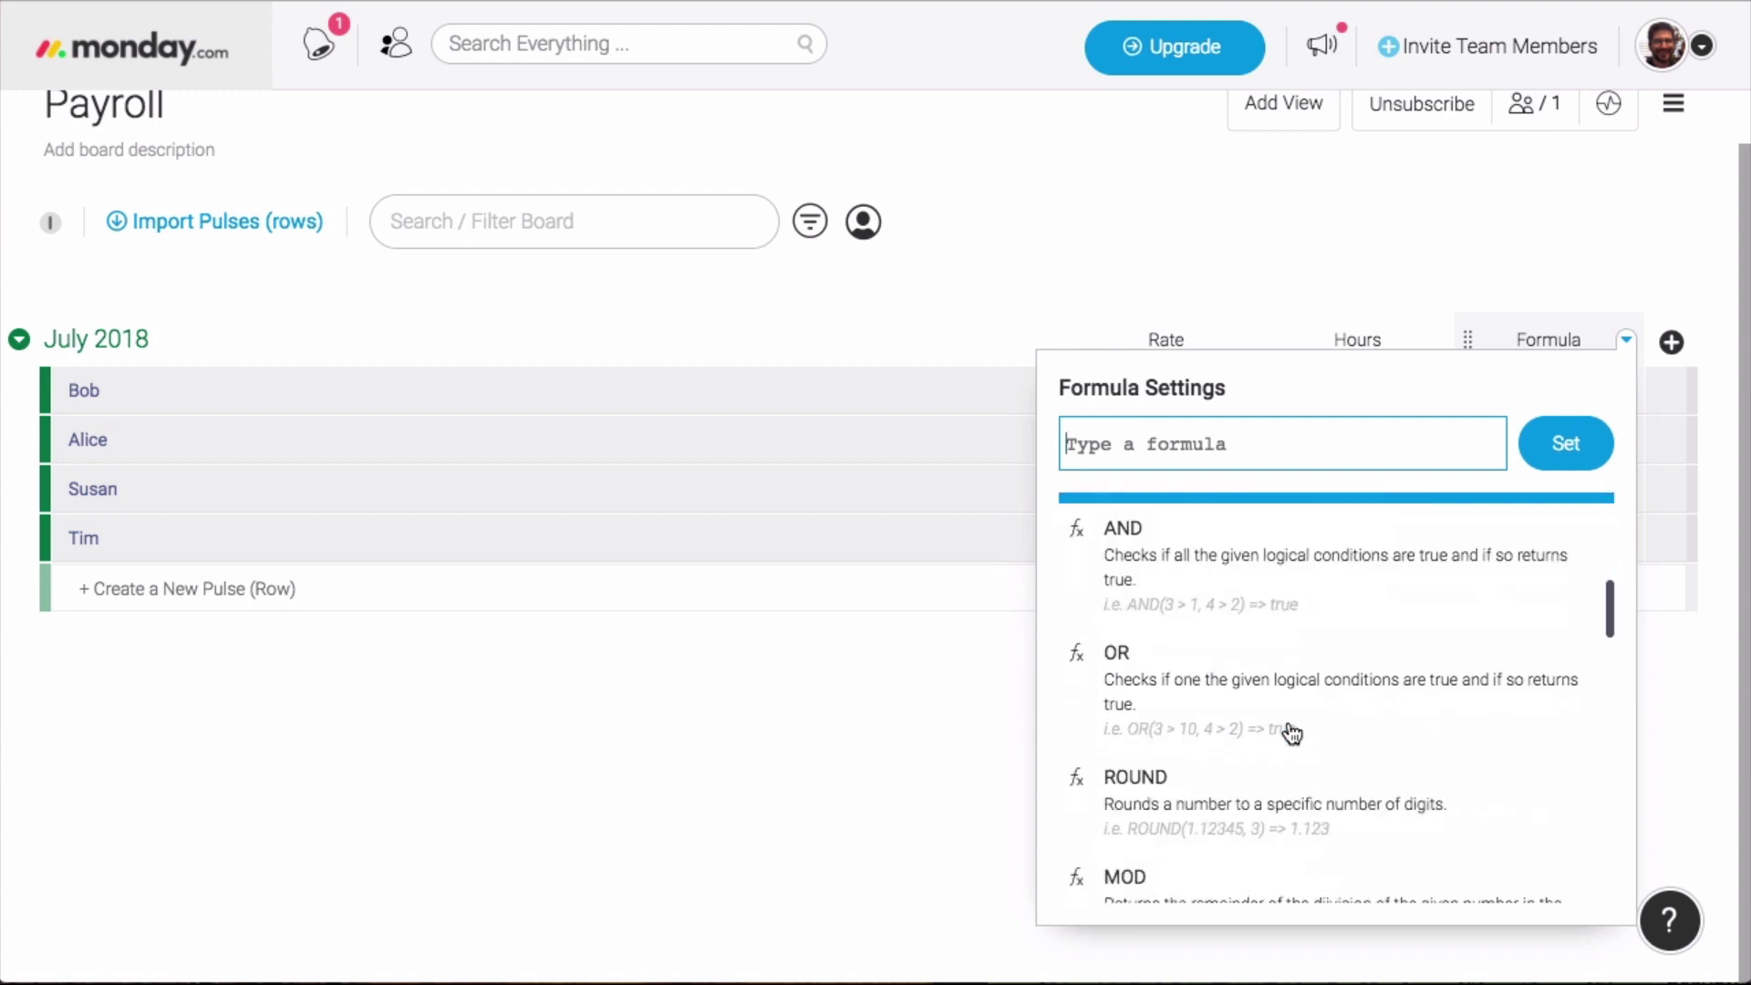
scroll(1293, 734, down, 10)
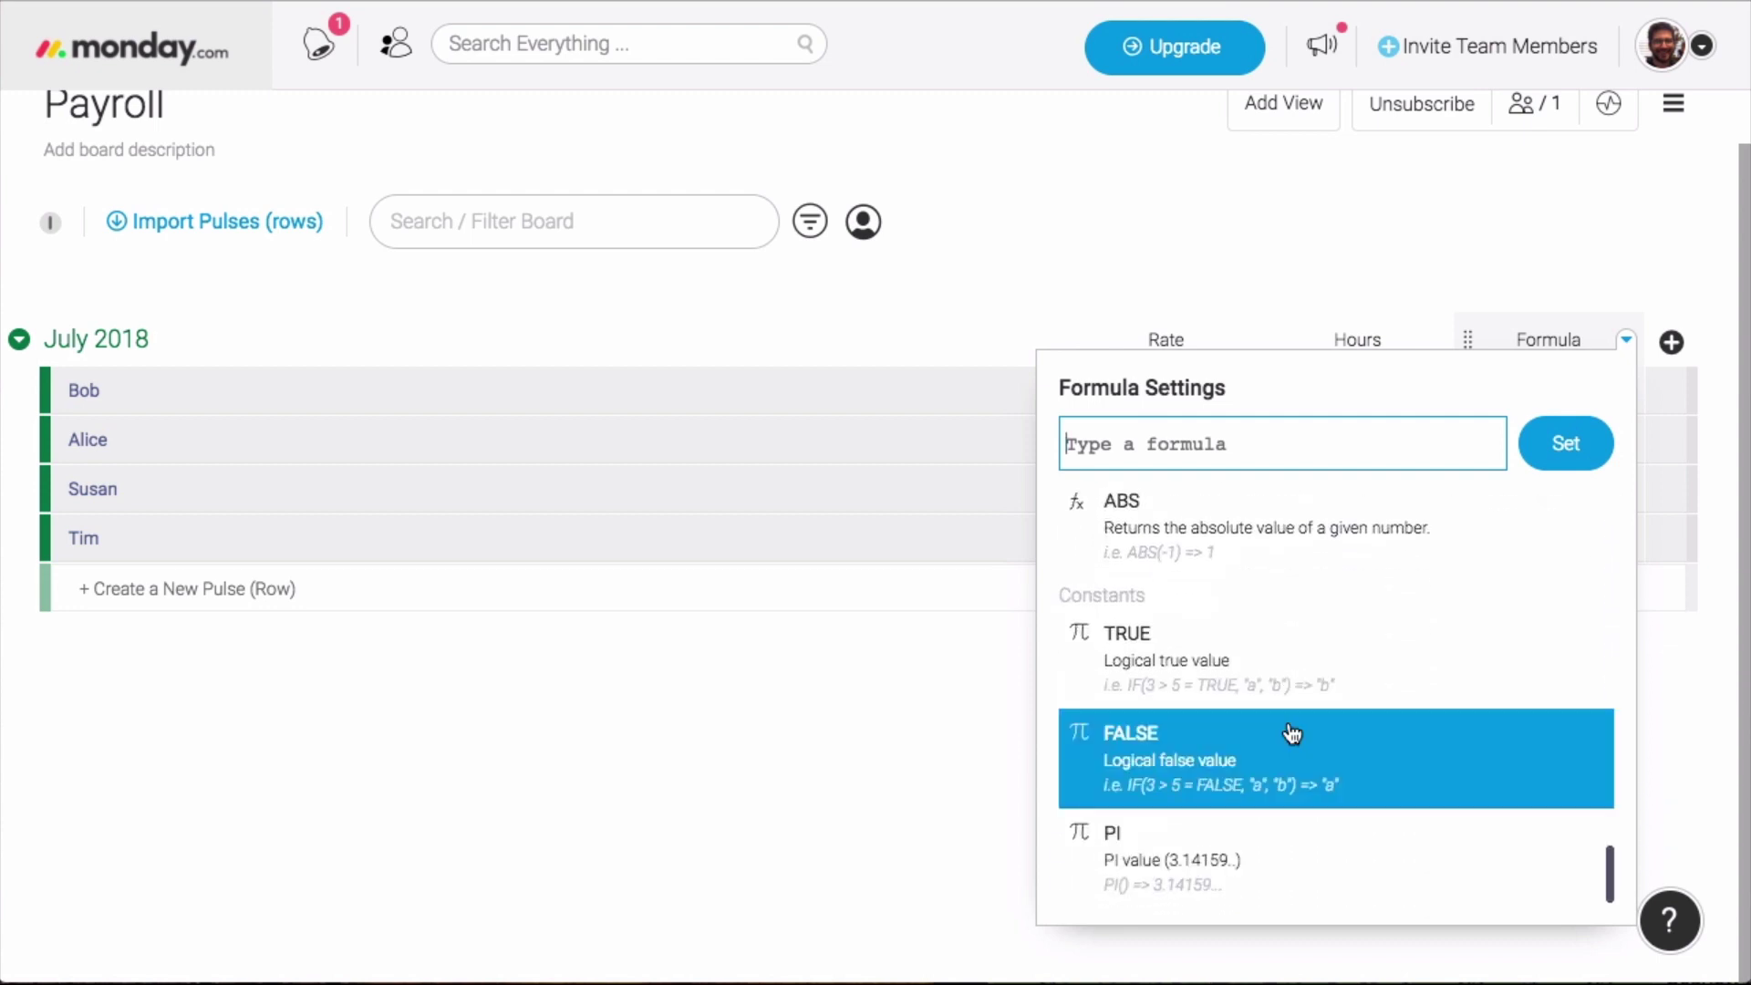
click(937, 741)
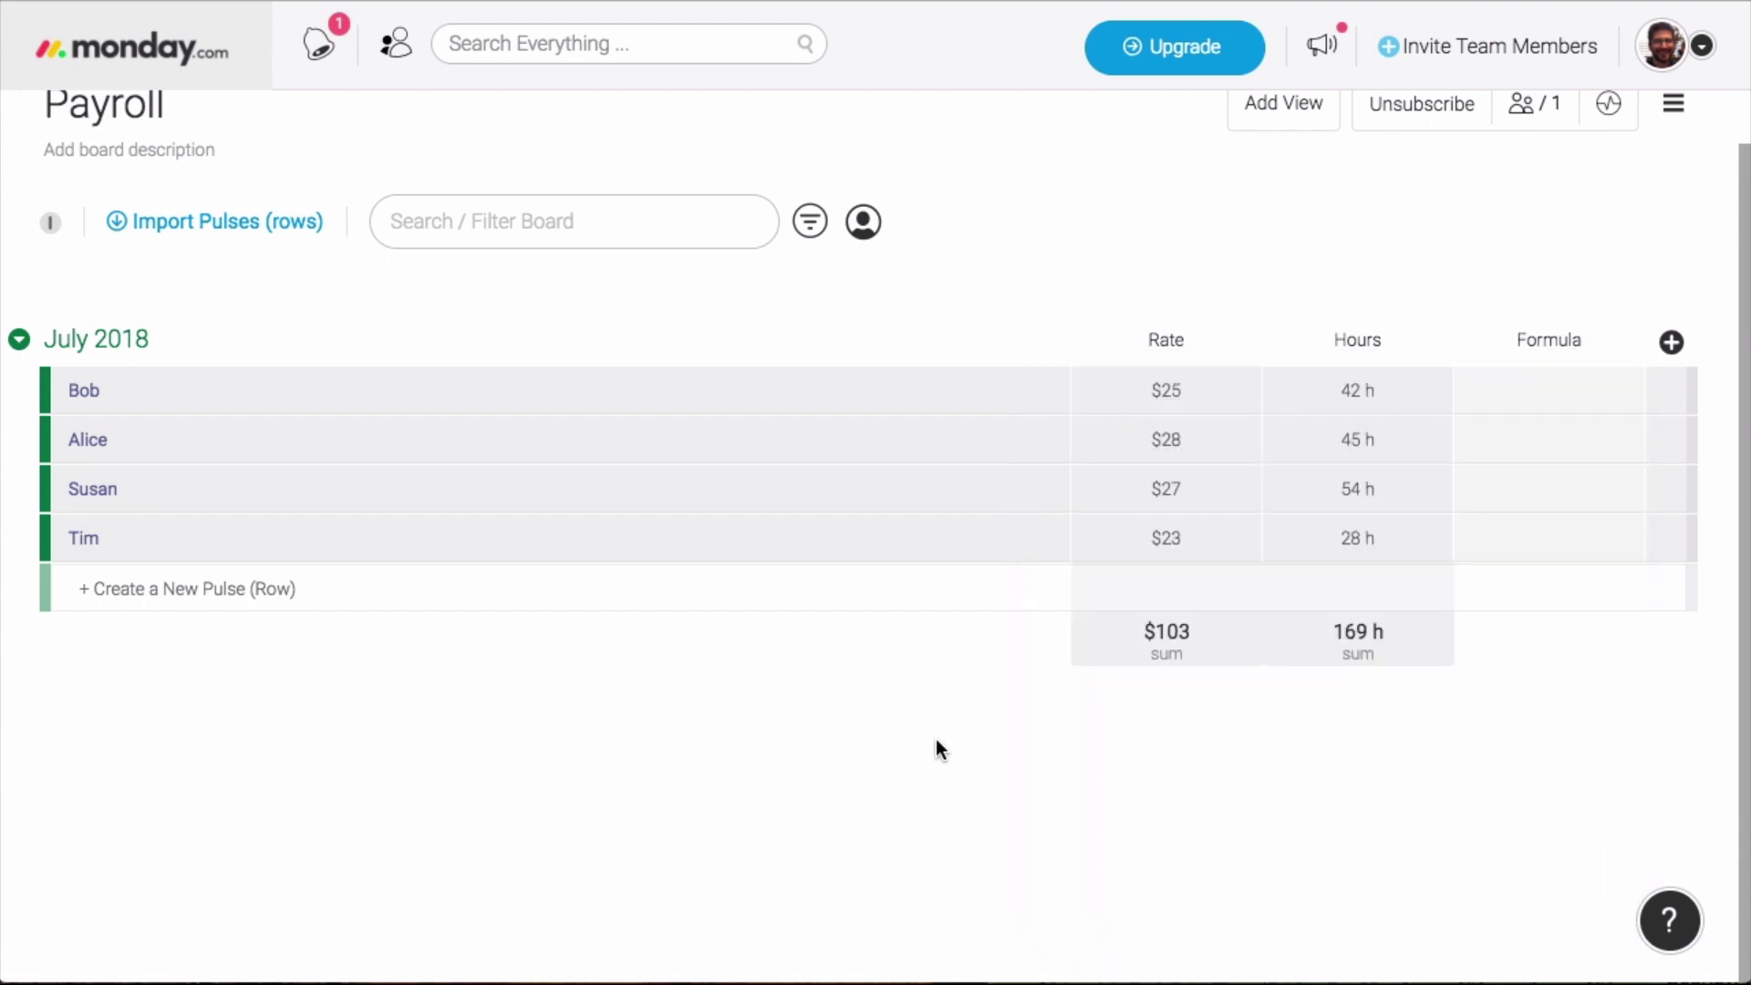
scroll(955, 739, up, 1)
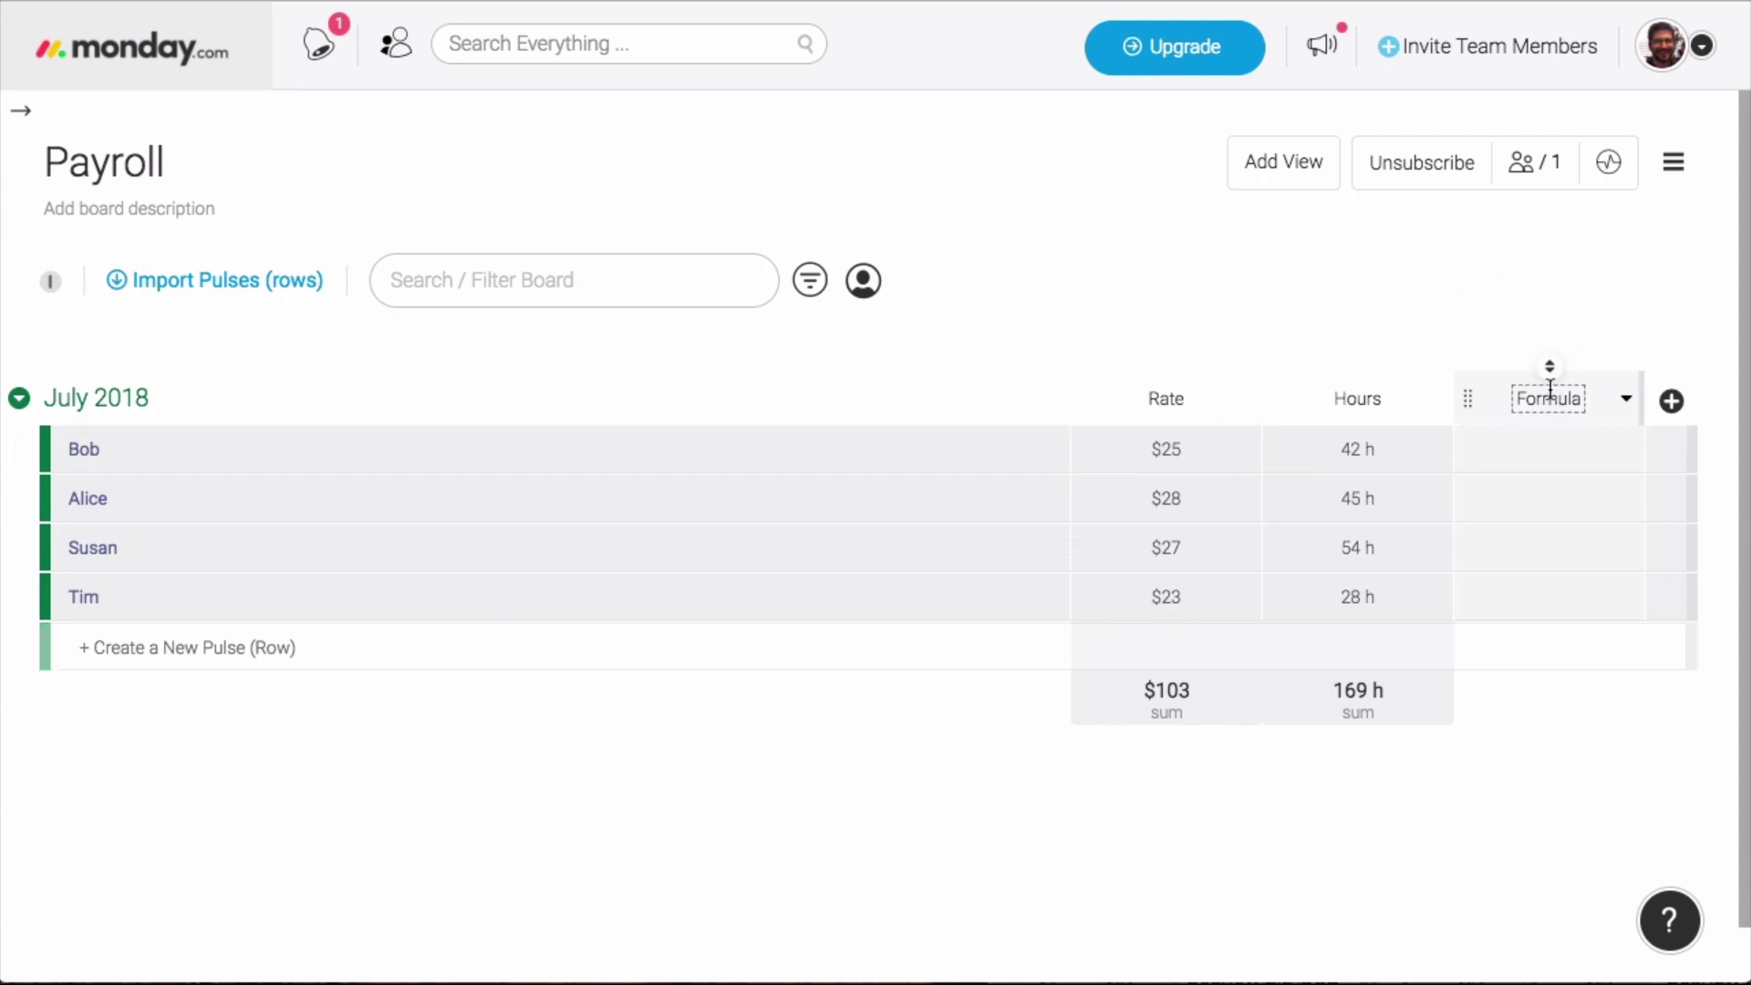
Step: Set the Formula column to MULTIPLY({Rate},{Hours}), giving 1050, 1260, 1458 and 644
click(1628, 400)
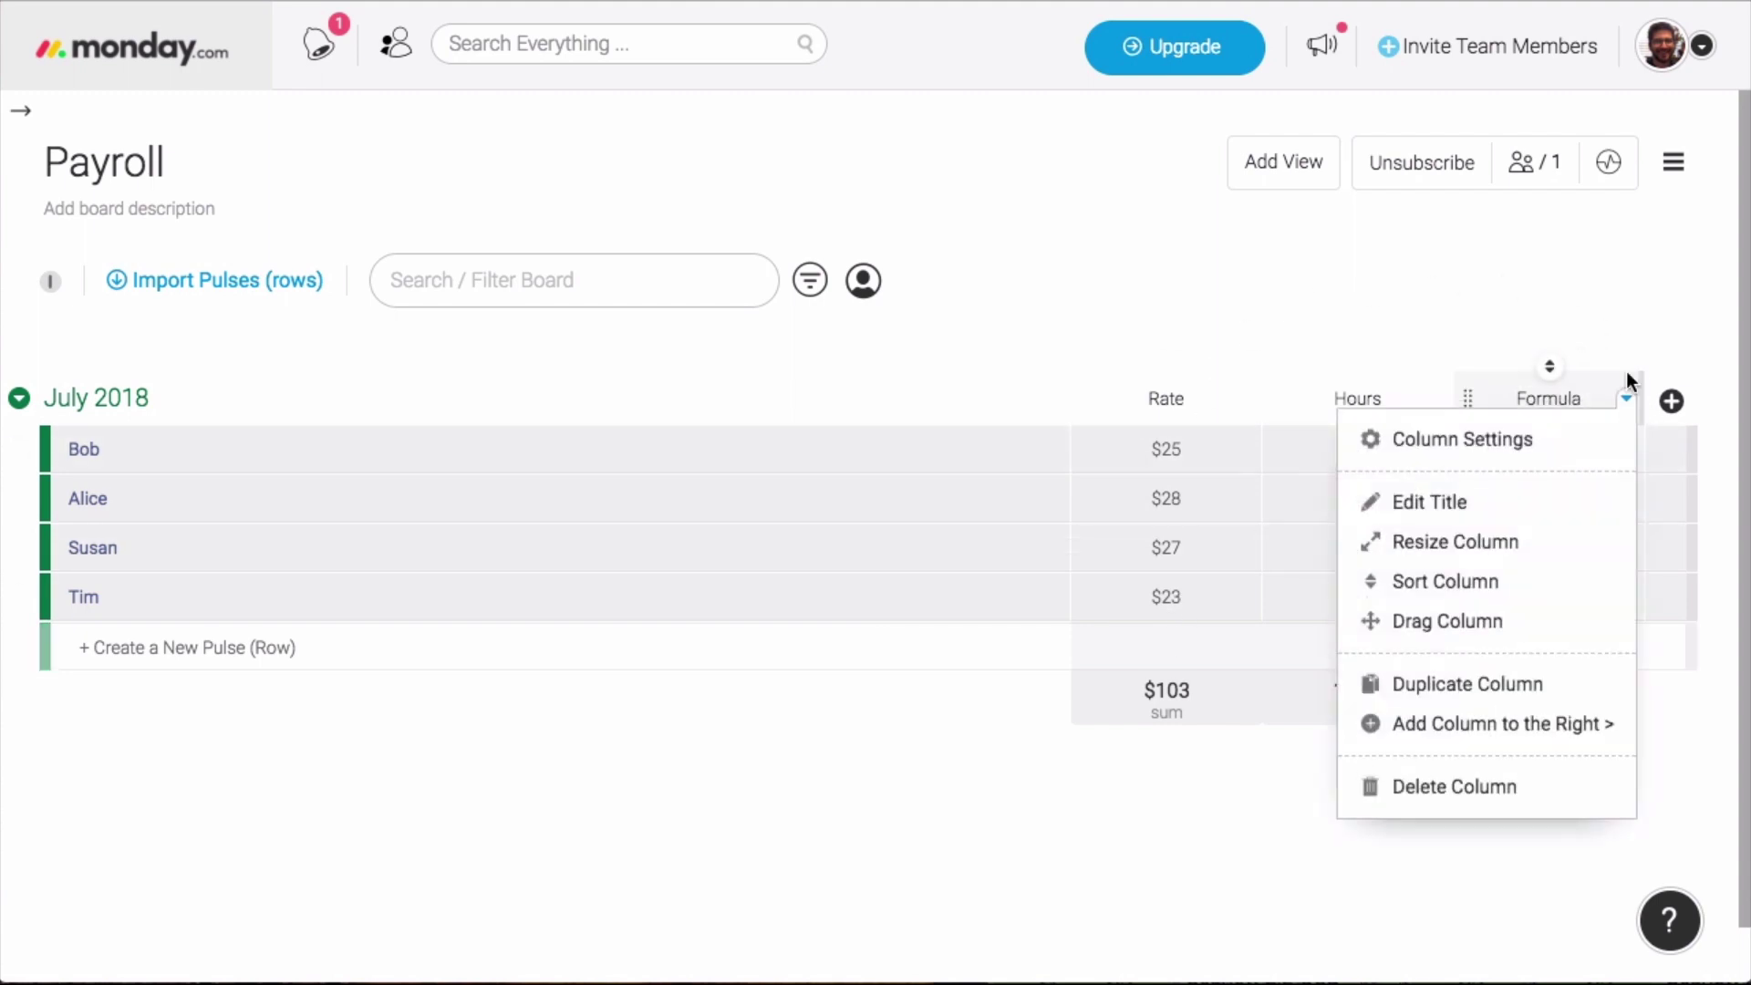
click(1496, 440)
scroll(1250, 594, down, 6)
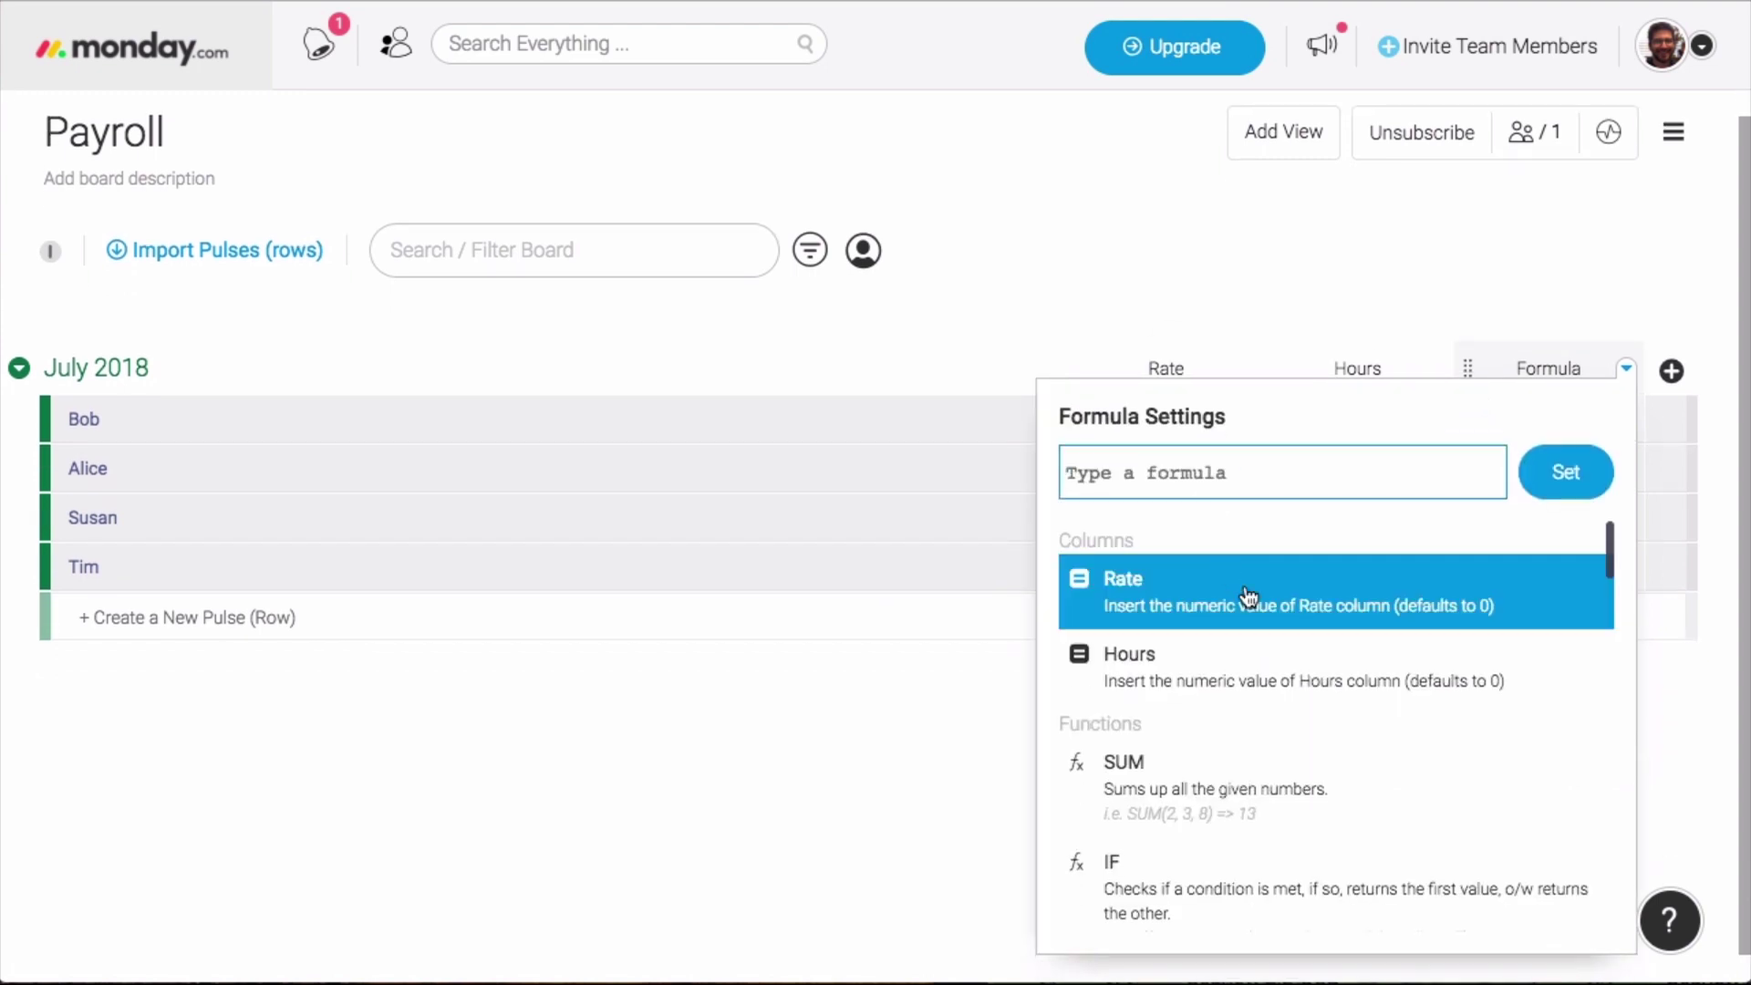
scroll(1223, 612, down, 10)
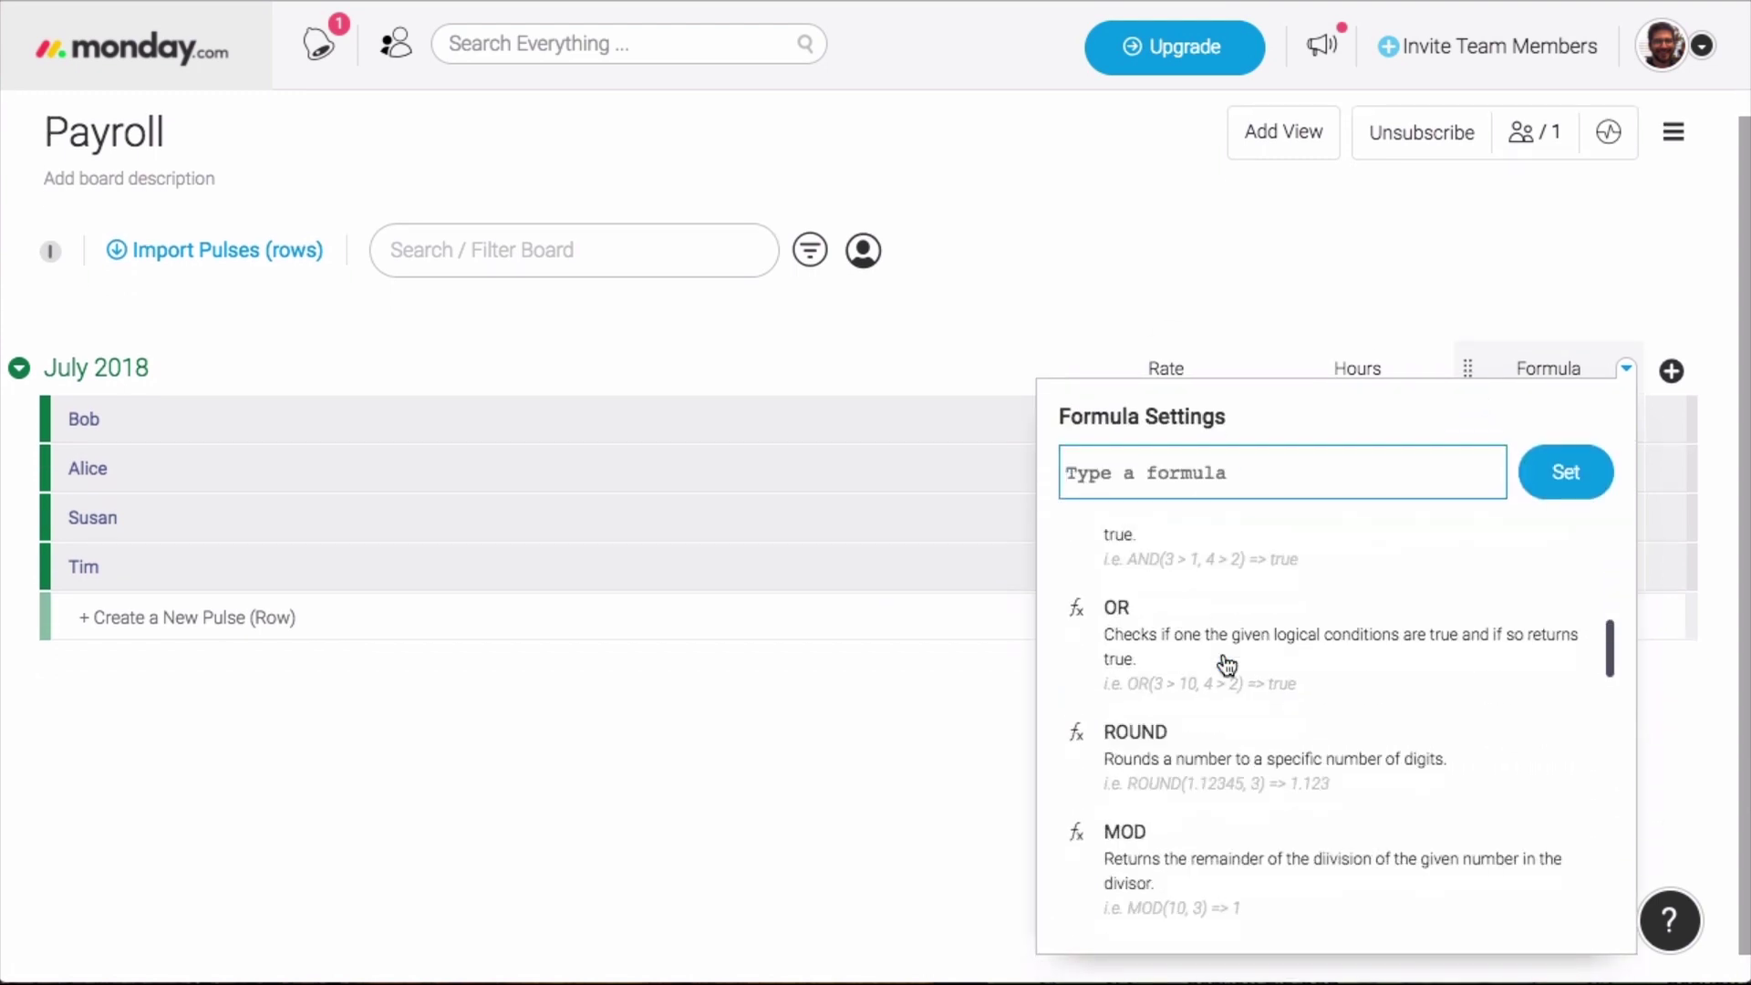
scroll(1227, 663, down, 3)
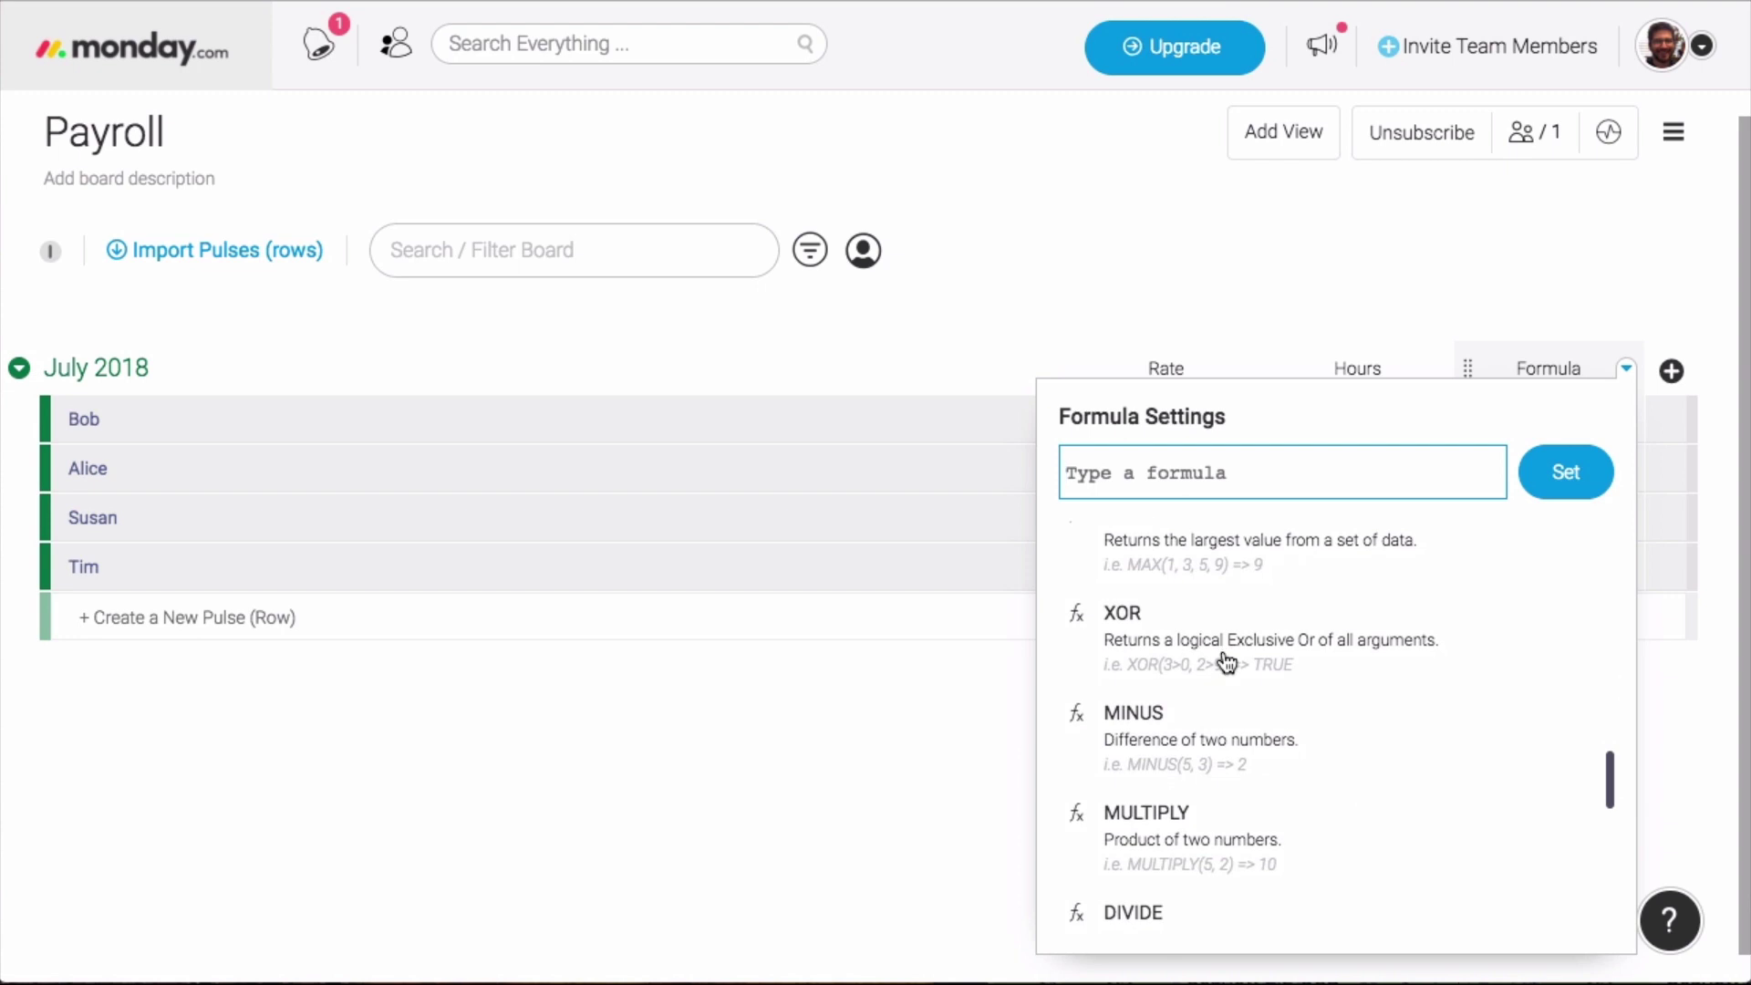
click(1194, 656)
scroll(1194, 661, up, 15)
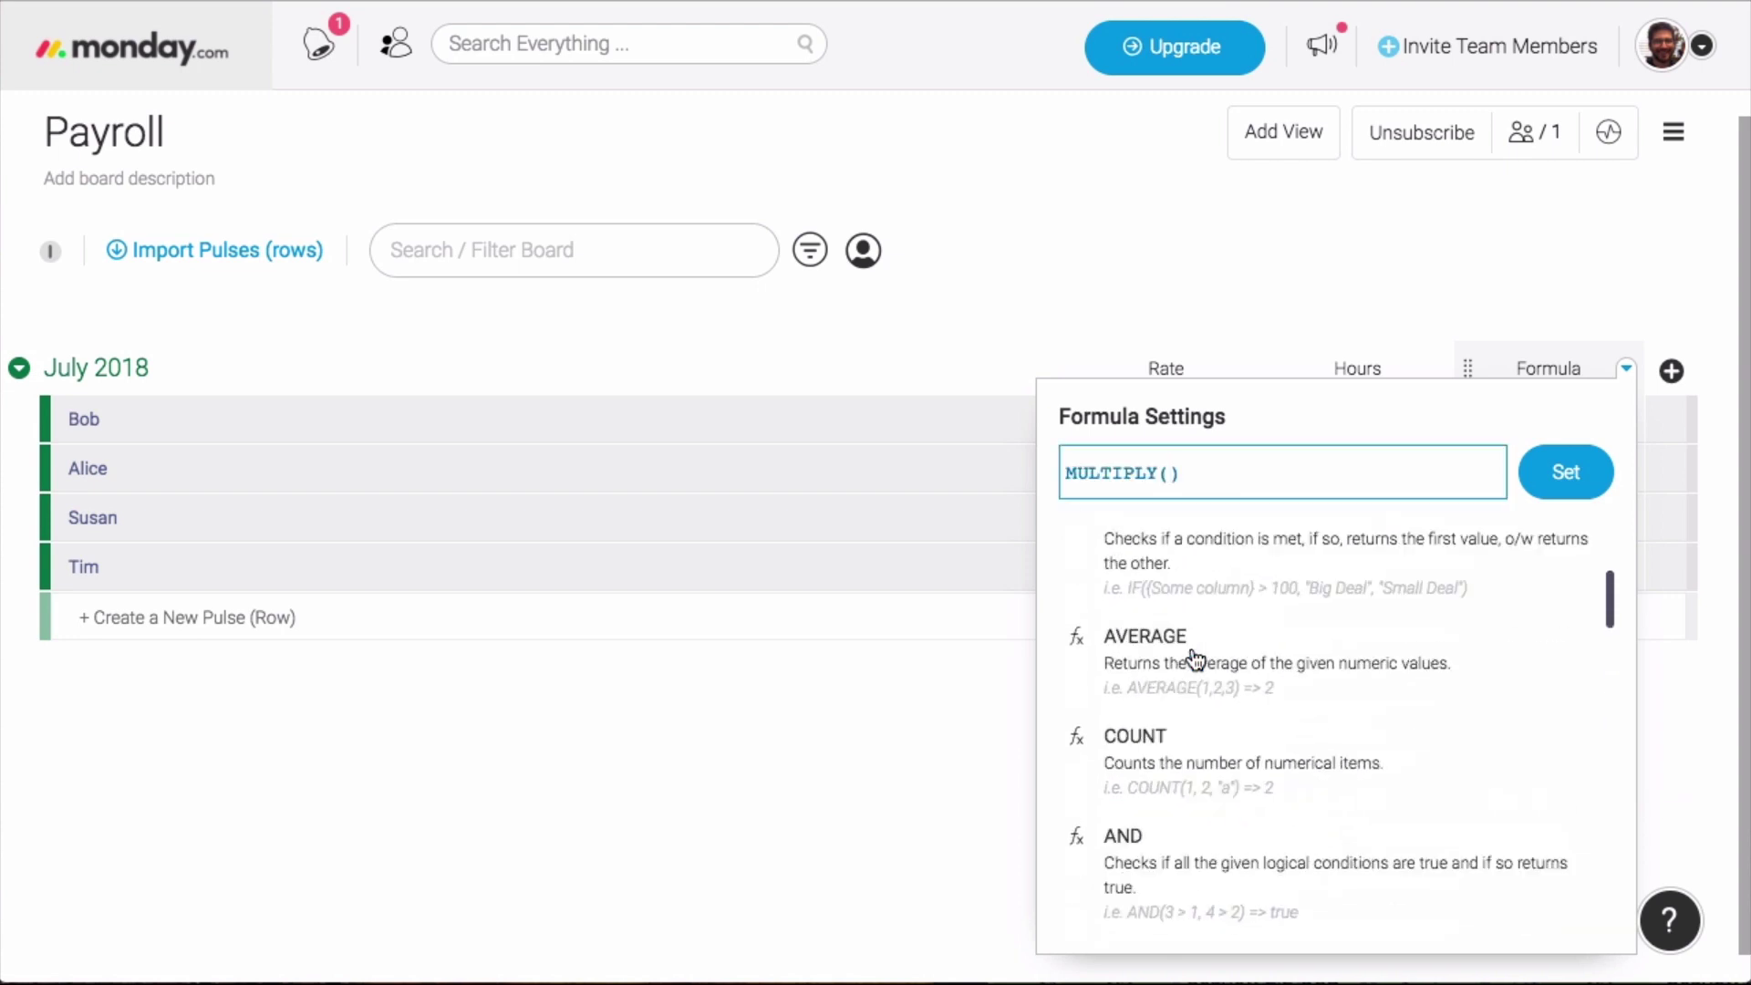
click(1220, 624)
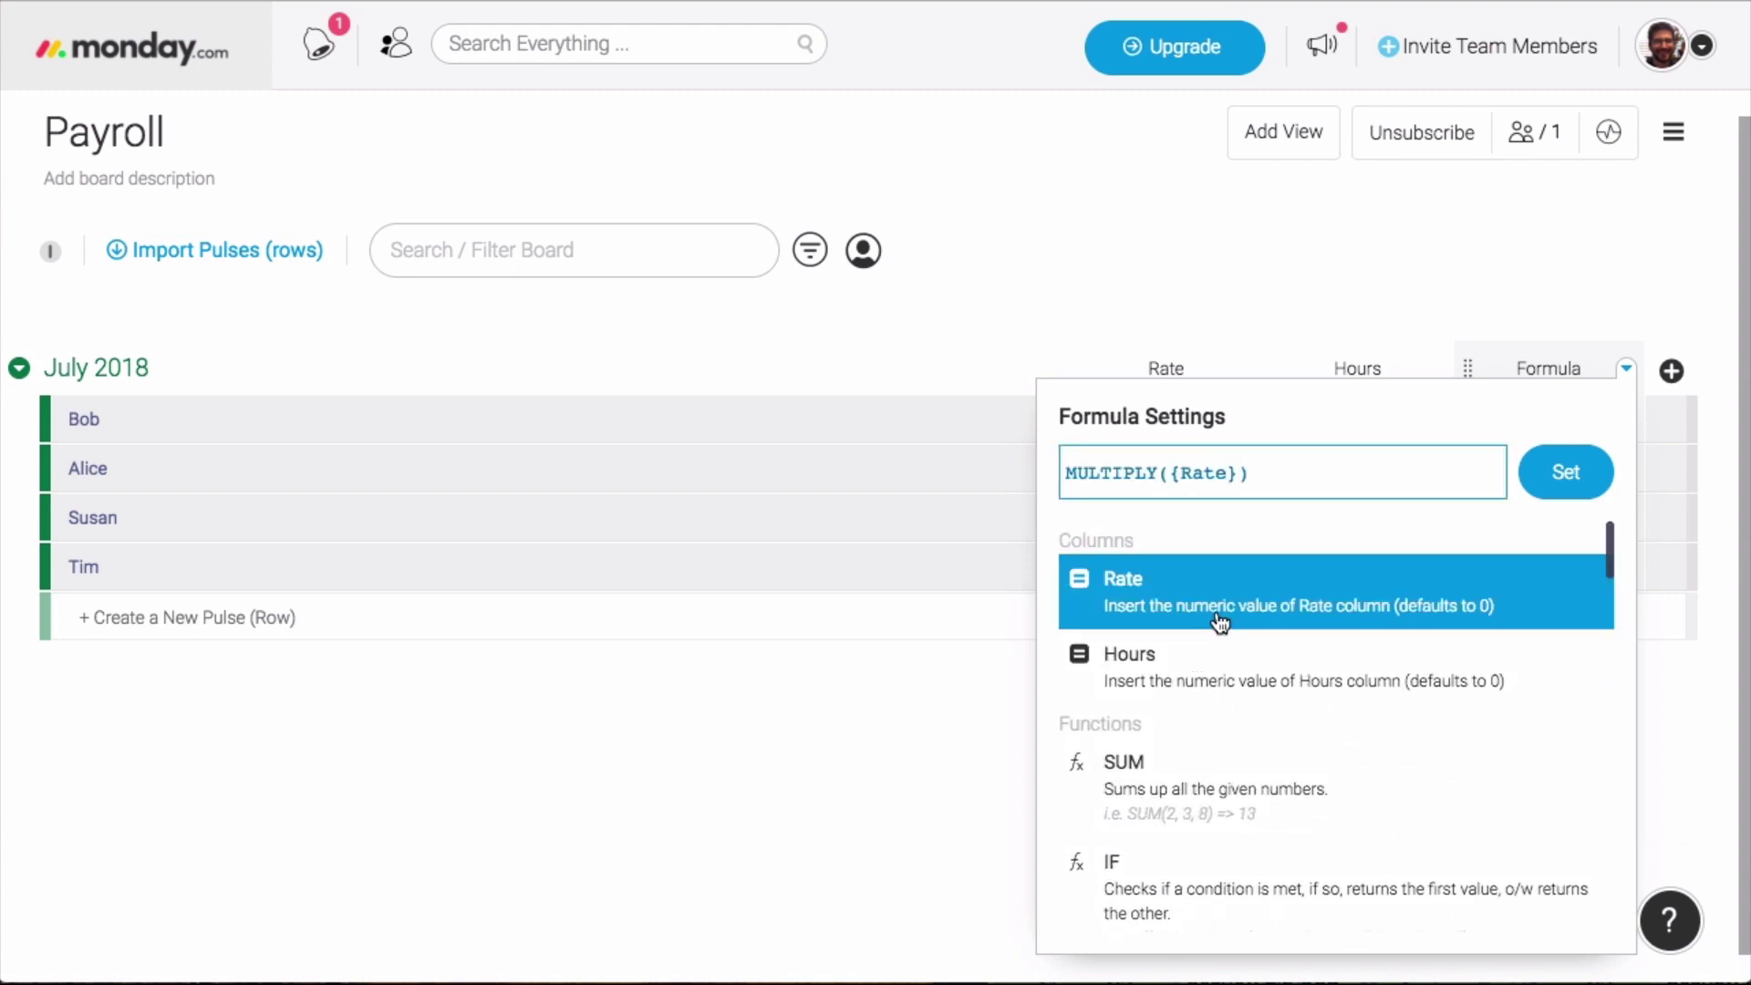
text(,)
click(1196, 690)
click(1587, 486)
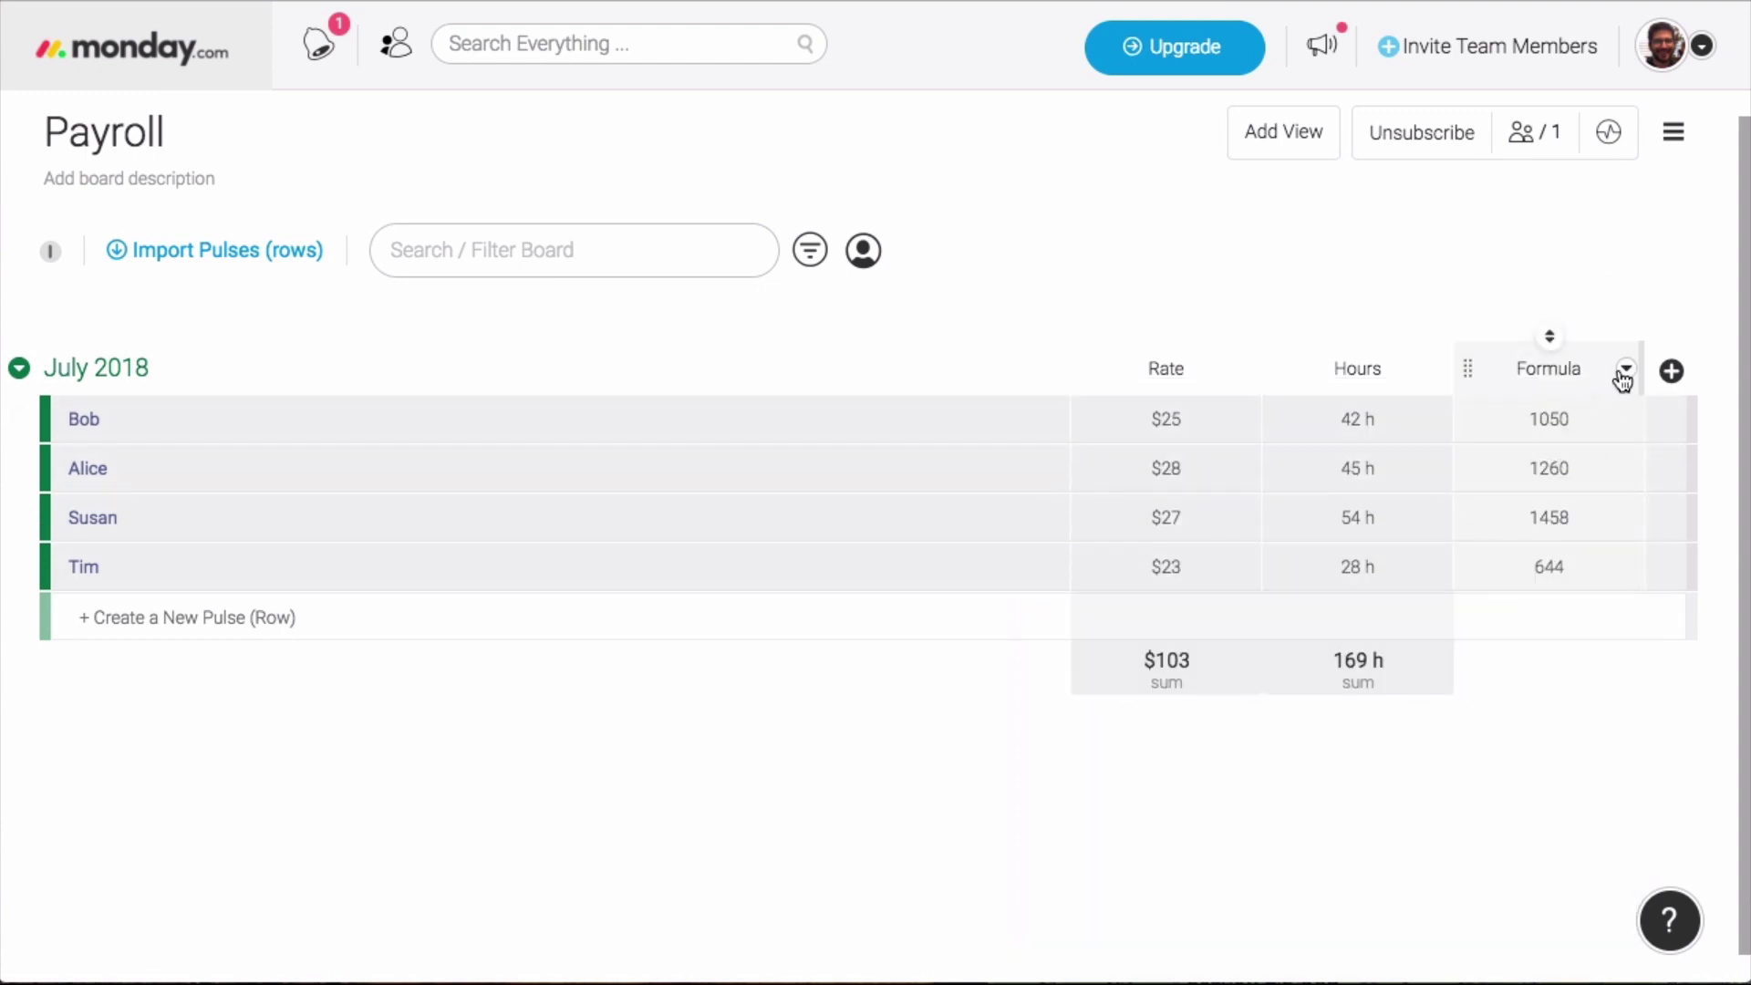
Step: Change the pay formula to MULTIPLY(MULTIPLY({Rate},{Hours}),1.1) and apply it
click(1626, 372)
click(1550, 418)
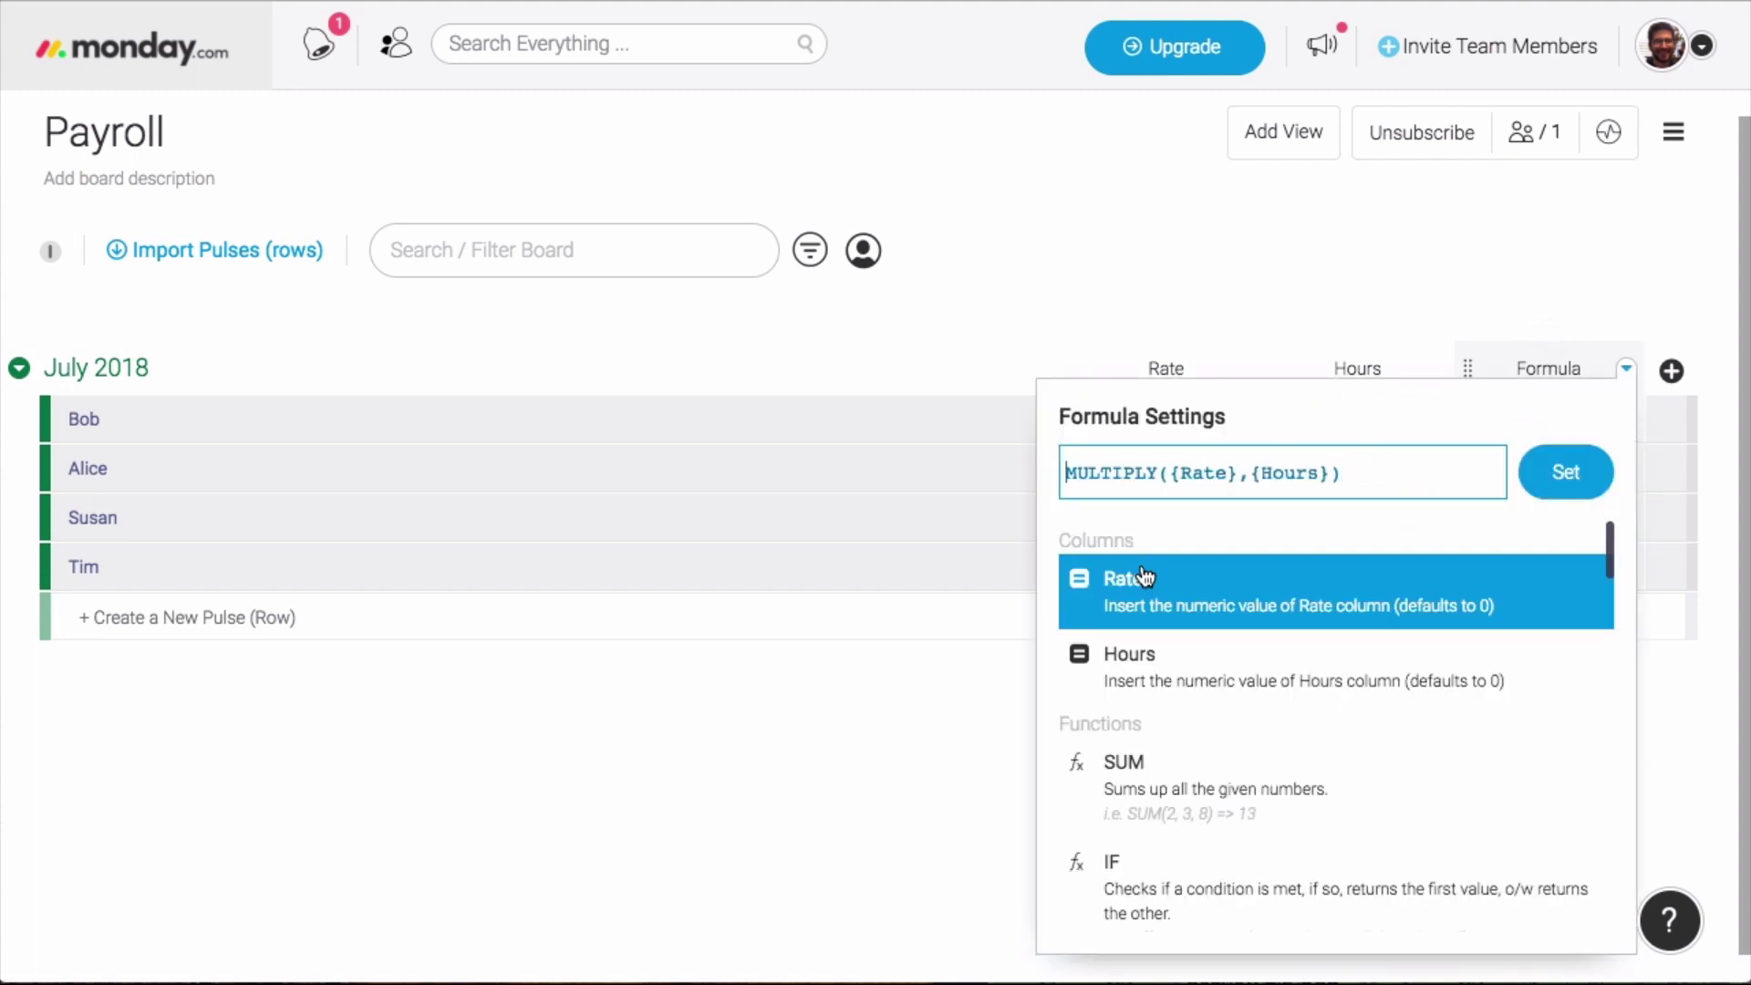
text(MULTIPLY)
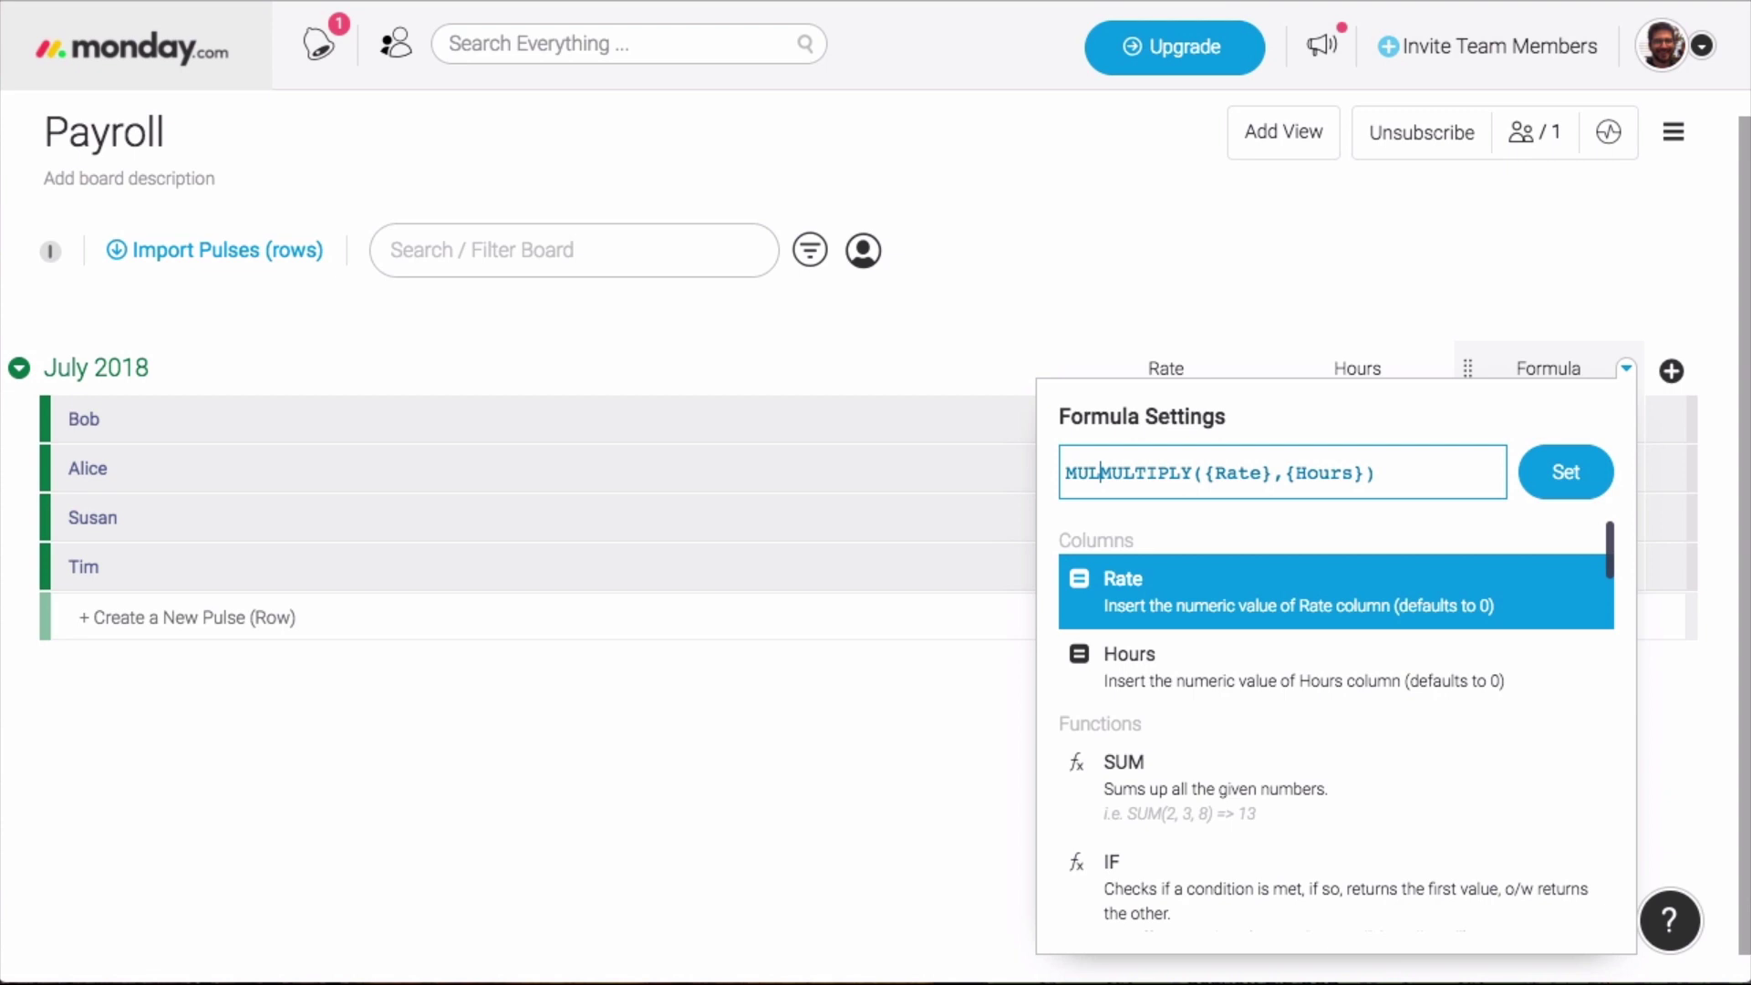
text(()
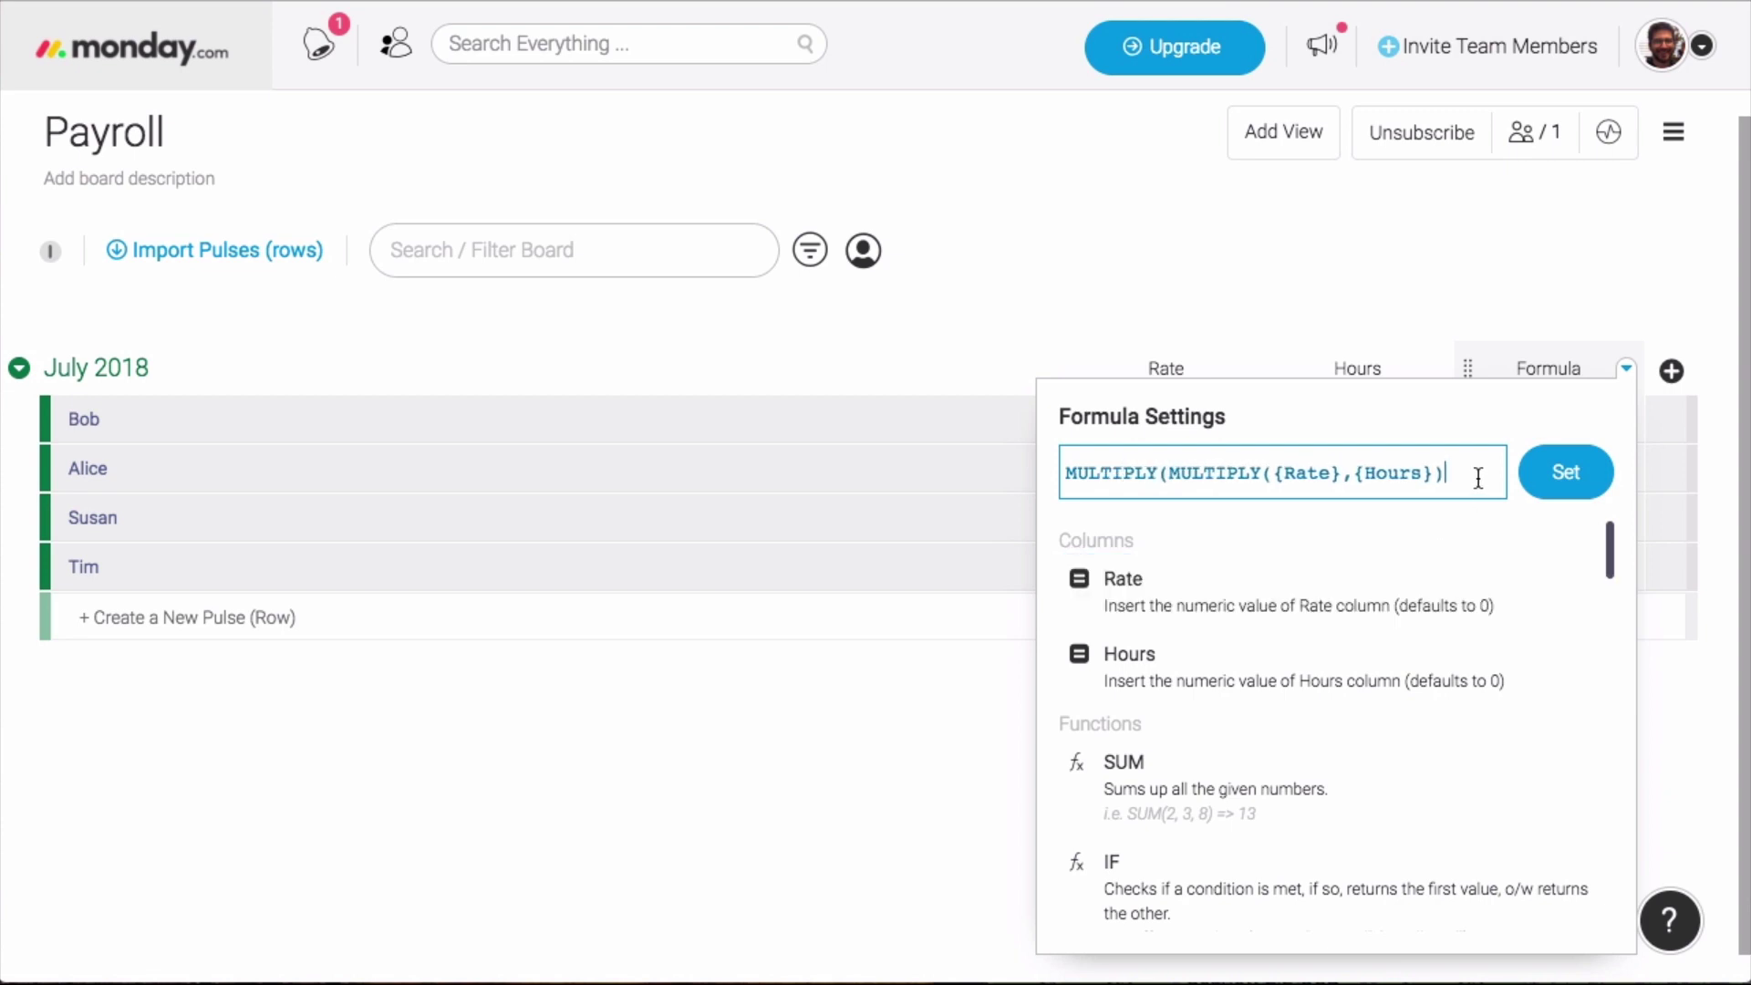
text(,1.1))
click(1565, 471)
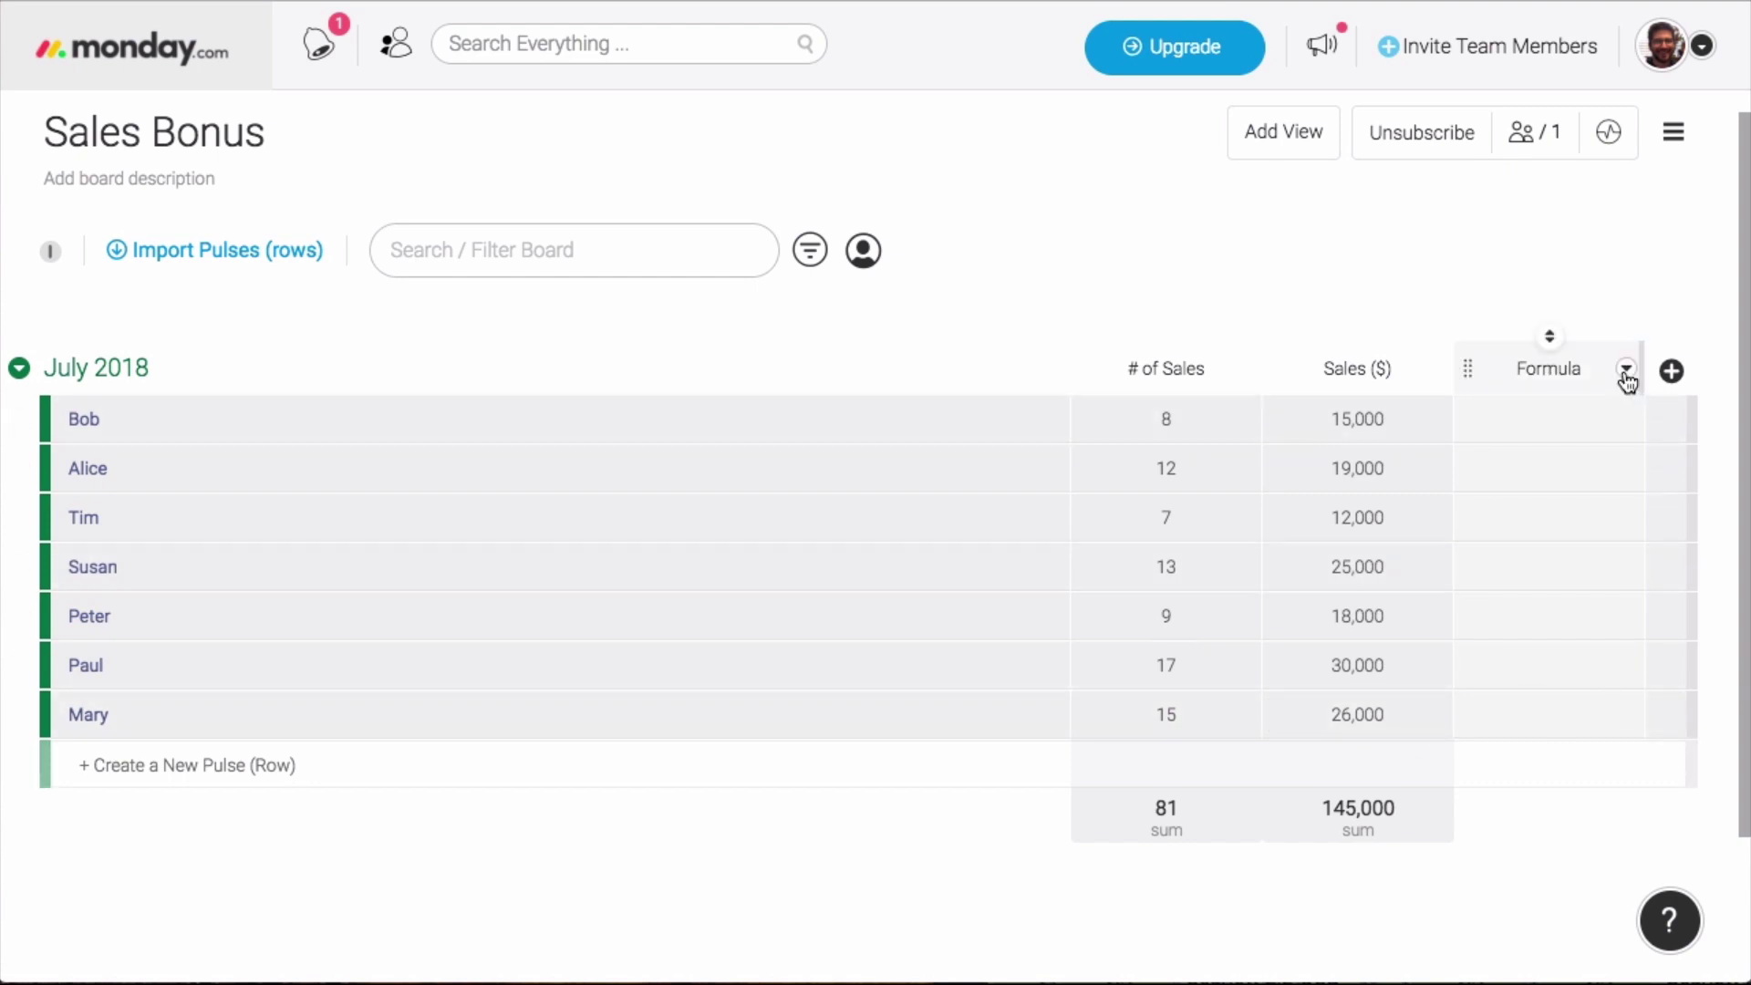
Step: Begin the Sales Bonus Formula column's formula as IF(AND()) in its settings
click(1626, 369)
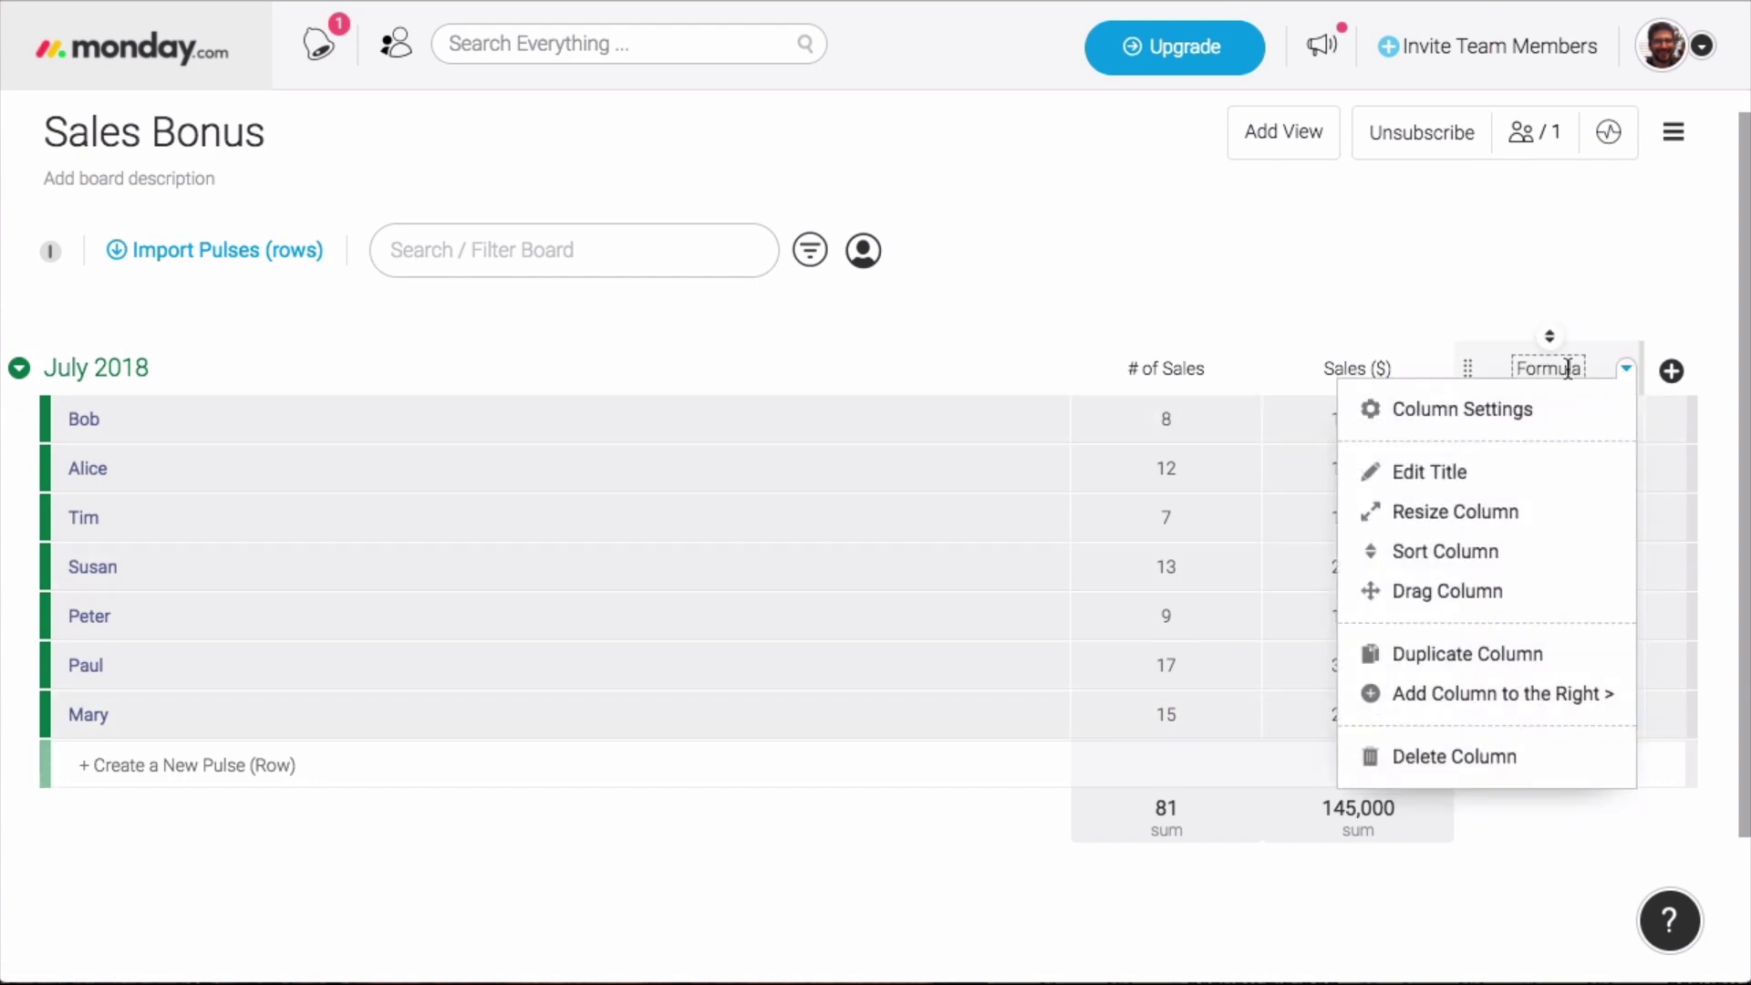
click(1469, 409)
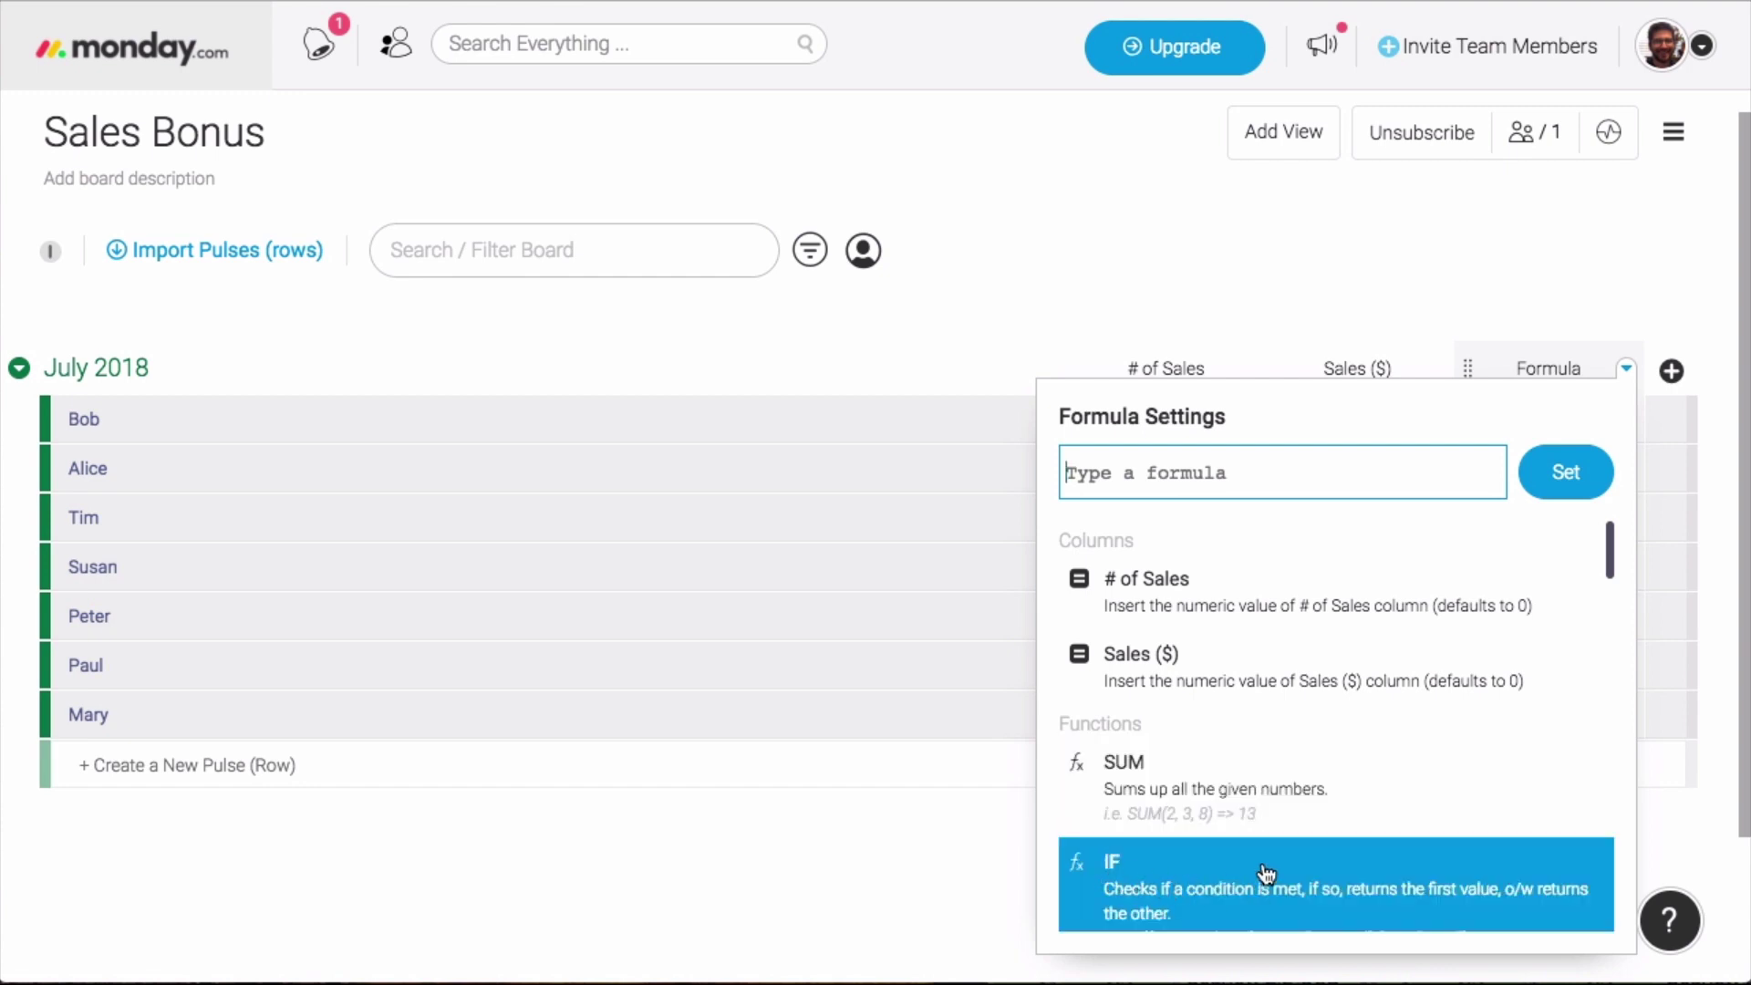
scroll(1267, 873, down, 1)
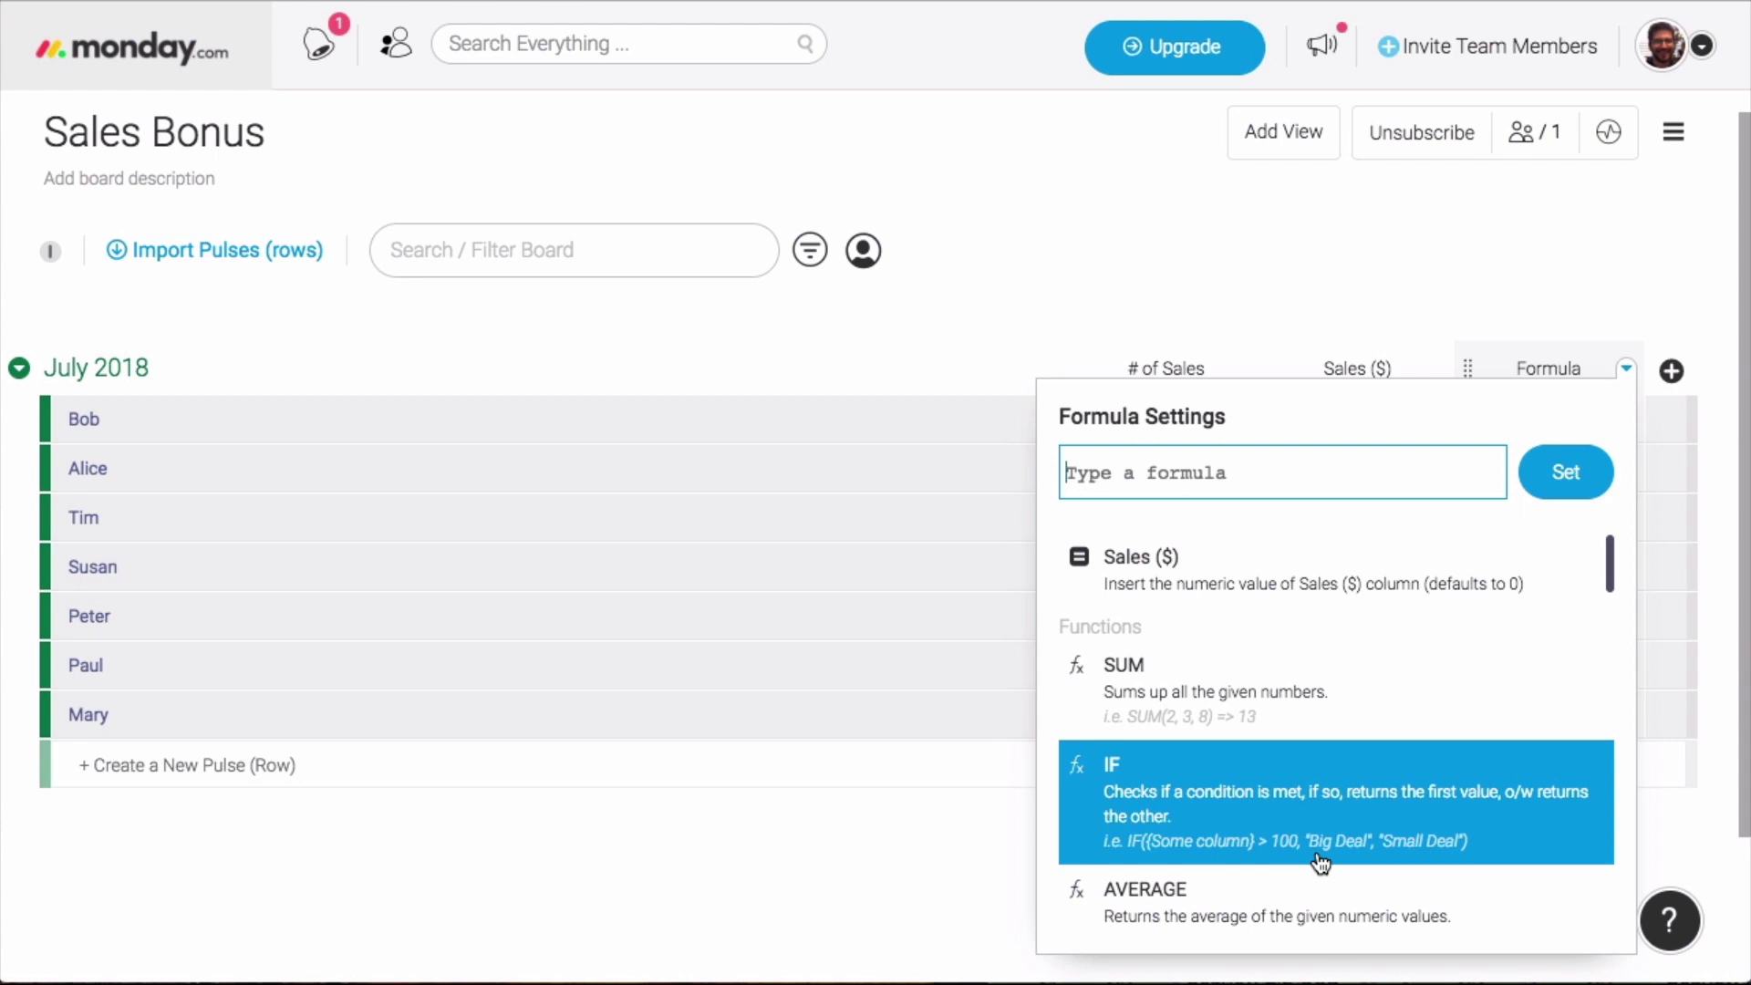
click(1388, 825)
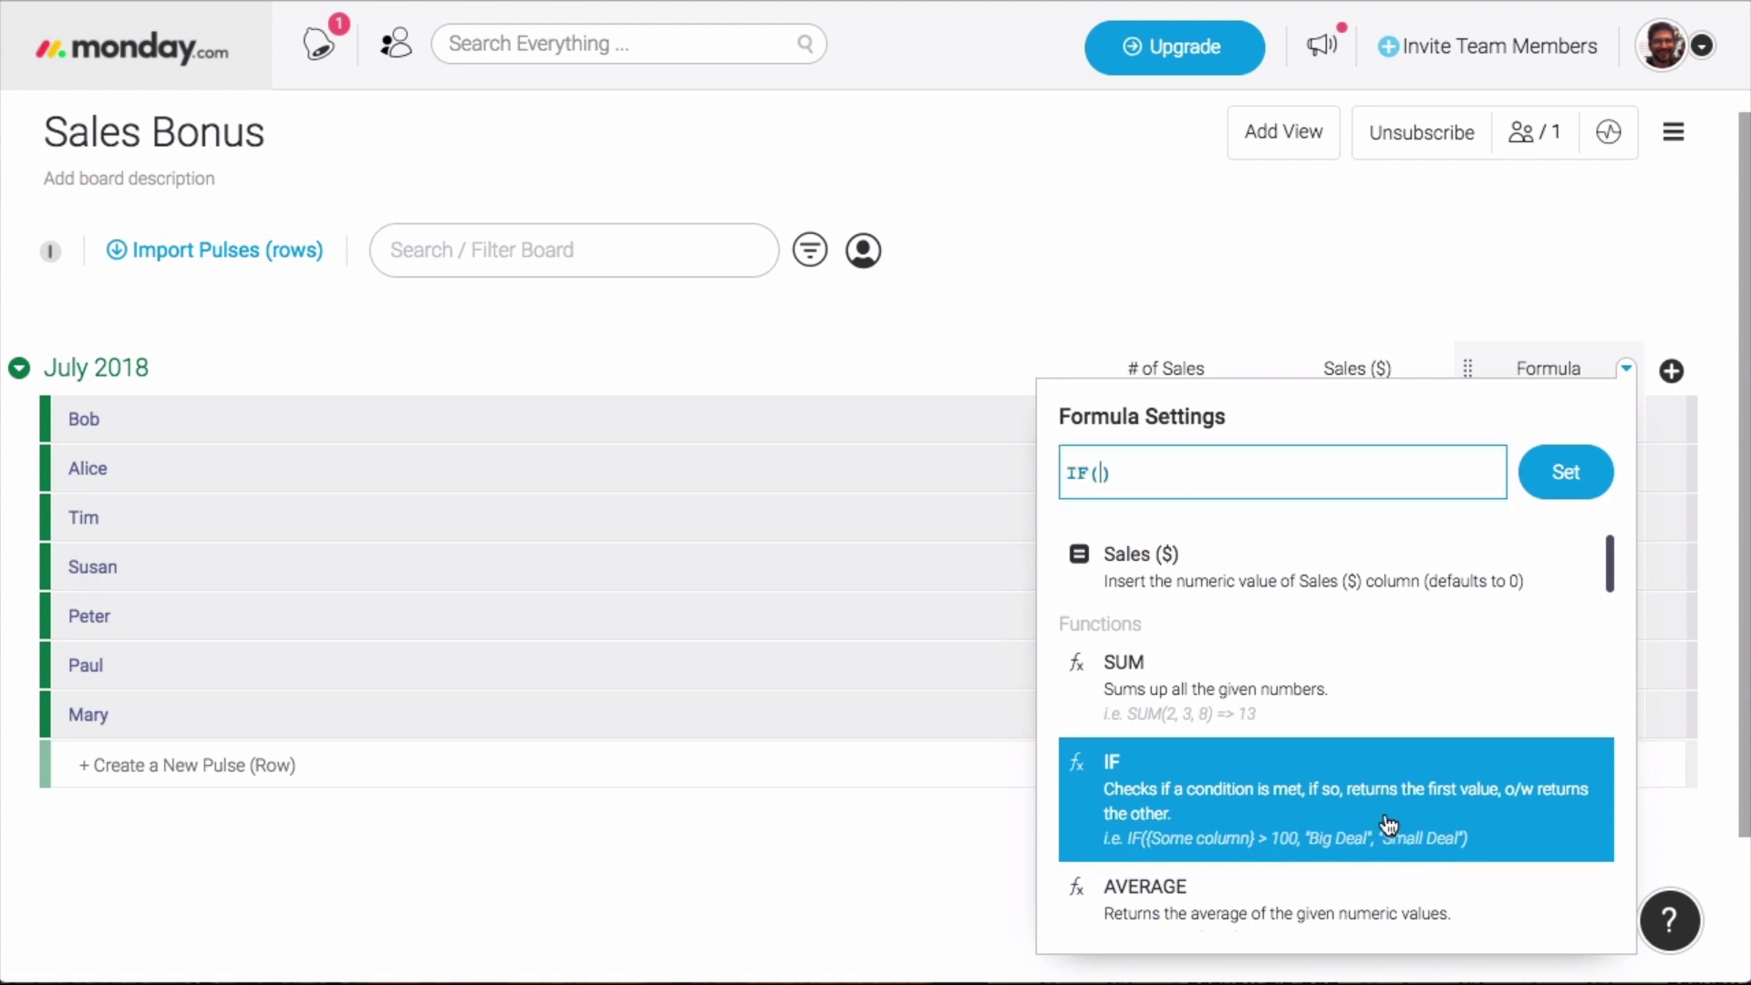
scroll(1386, 825, down, 4)
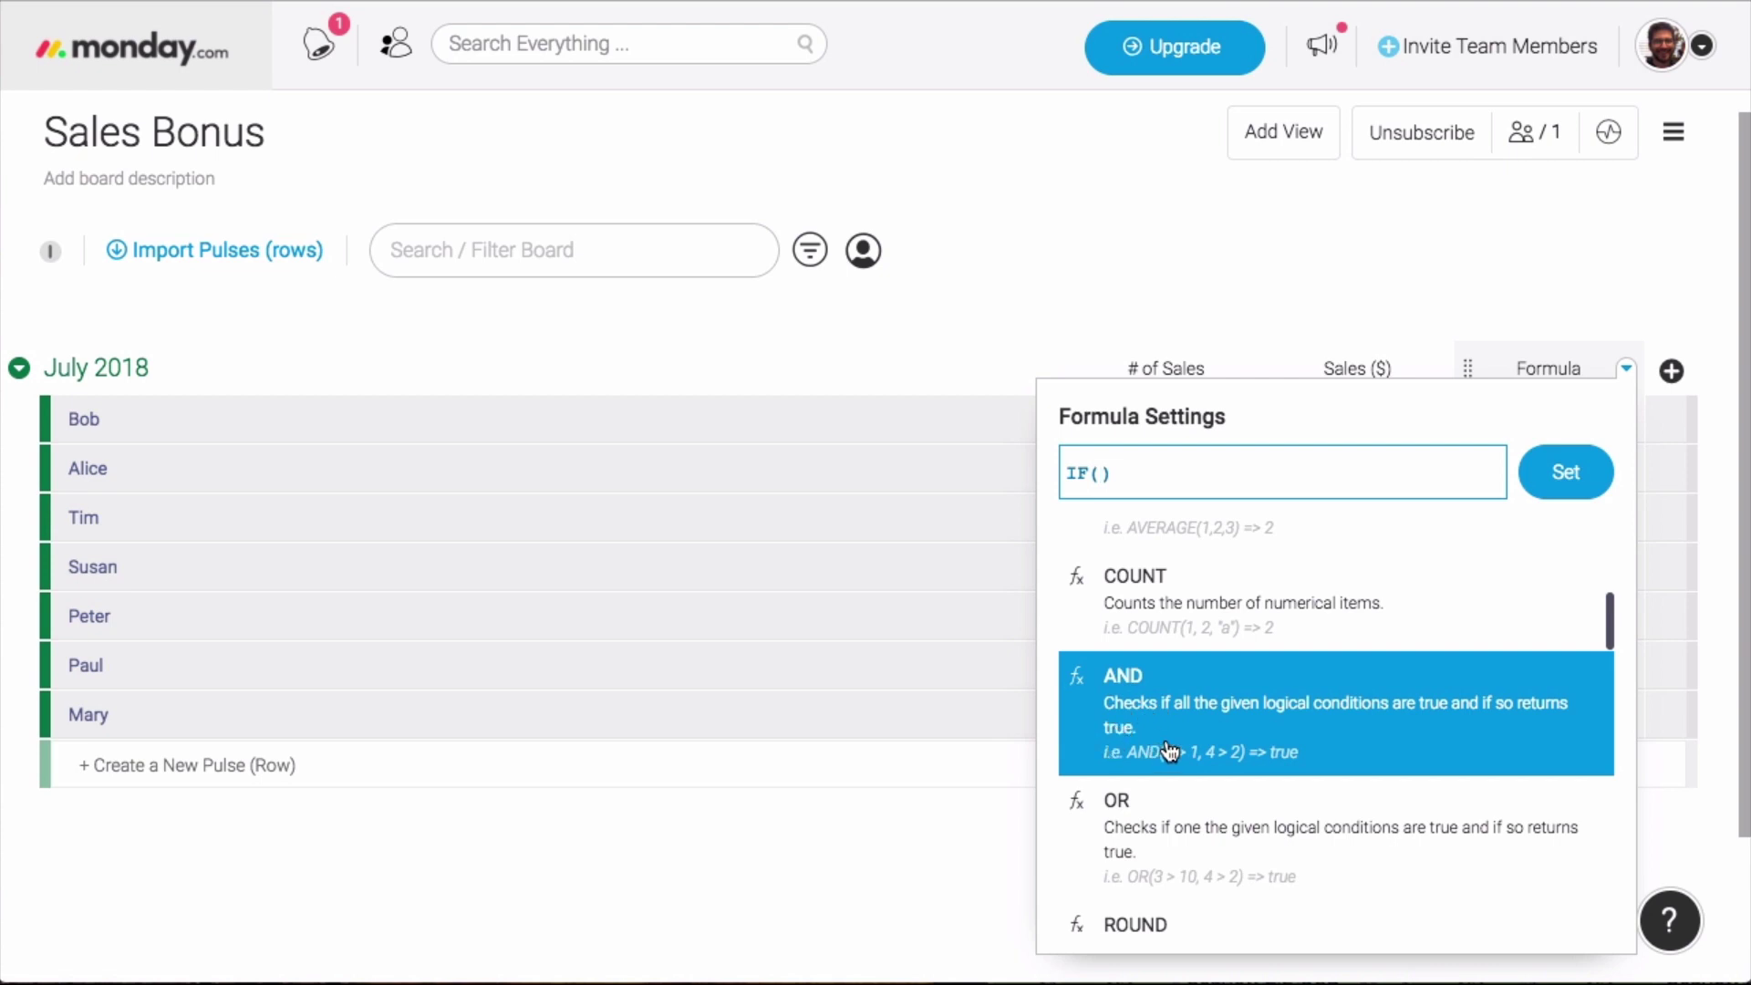
click(1356, 740)
scroll(1356, 740, up, 8)
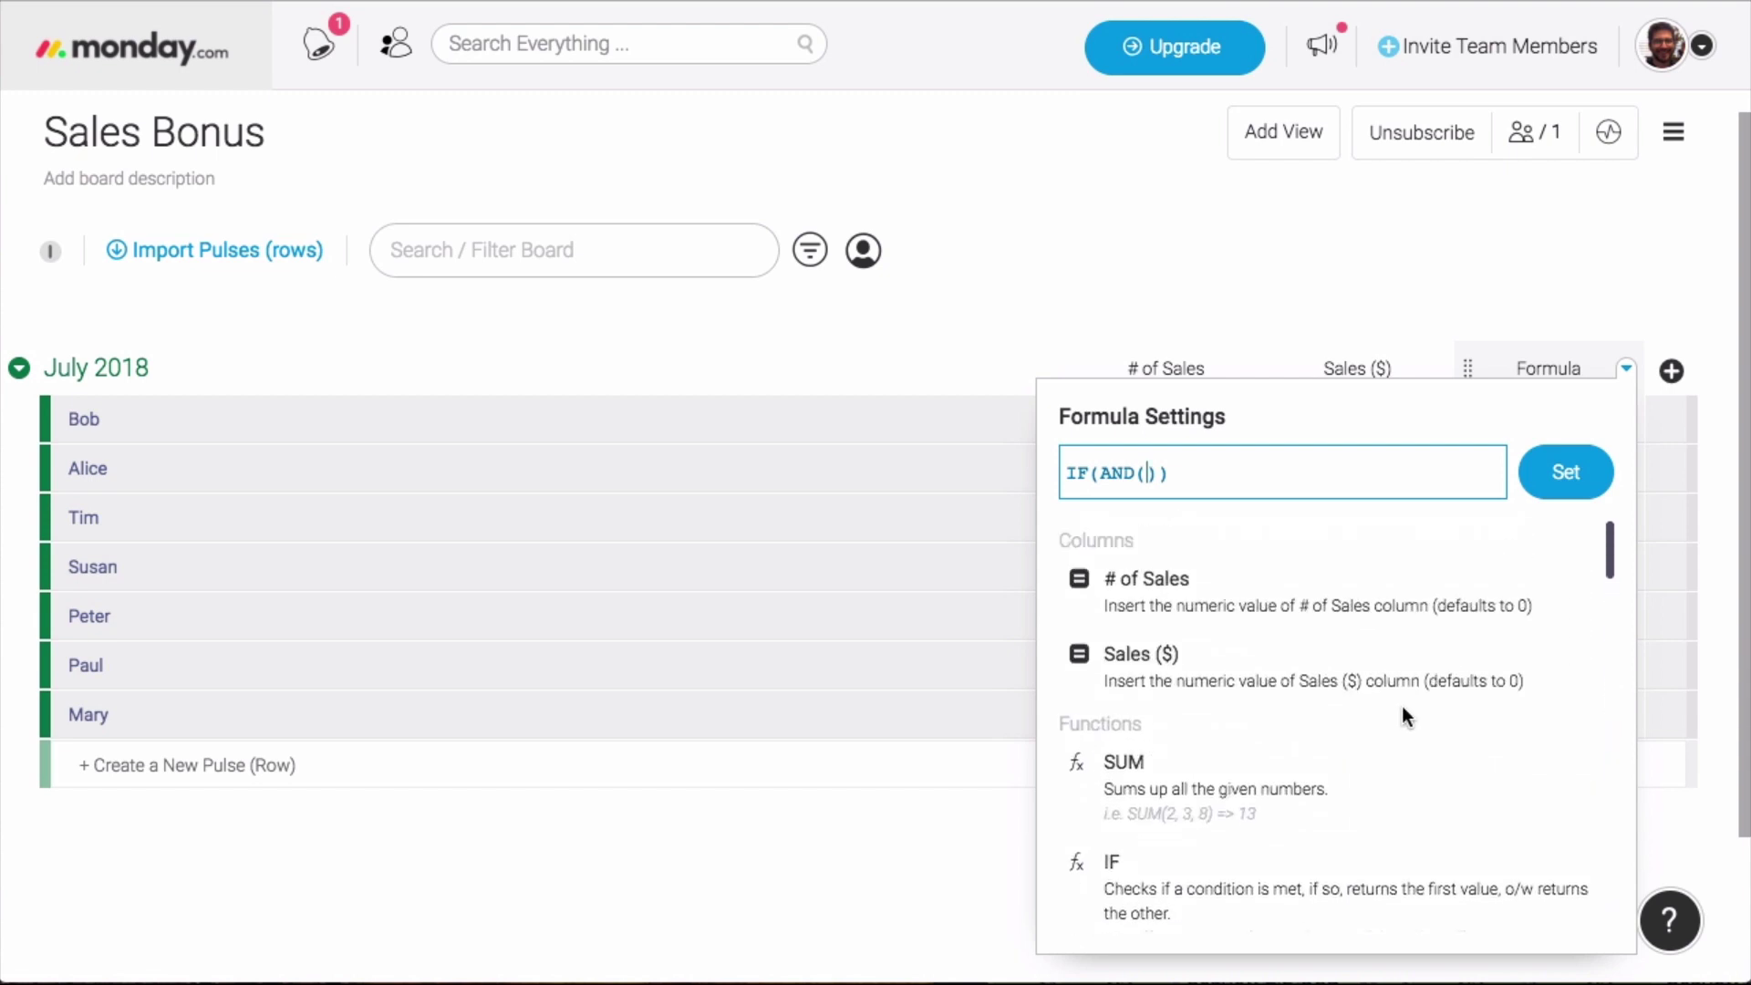
Step: Fill the AND condition with {# of Sales}>10 and {Sales ($)}>20000, followed by a comma
click(1232, 609)
text(>)
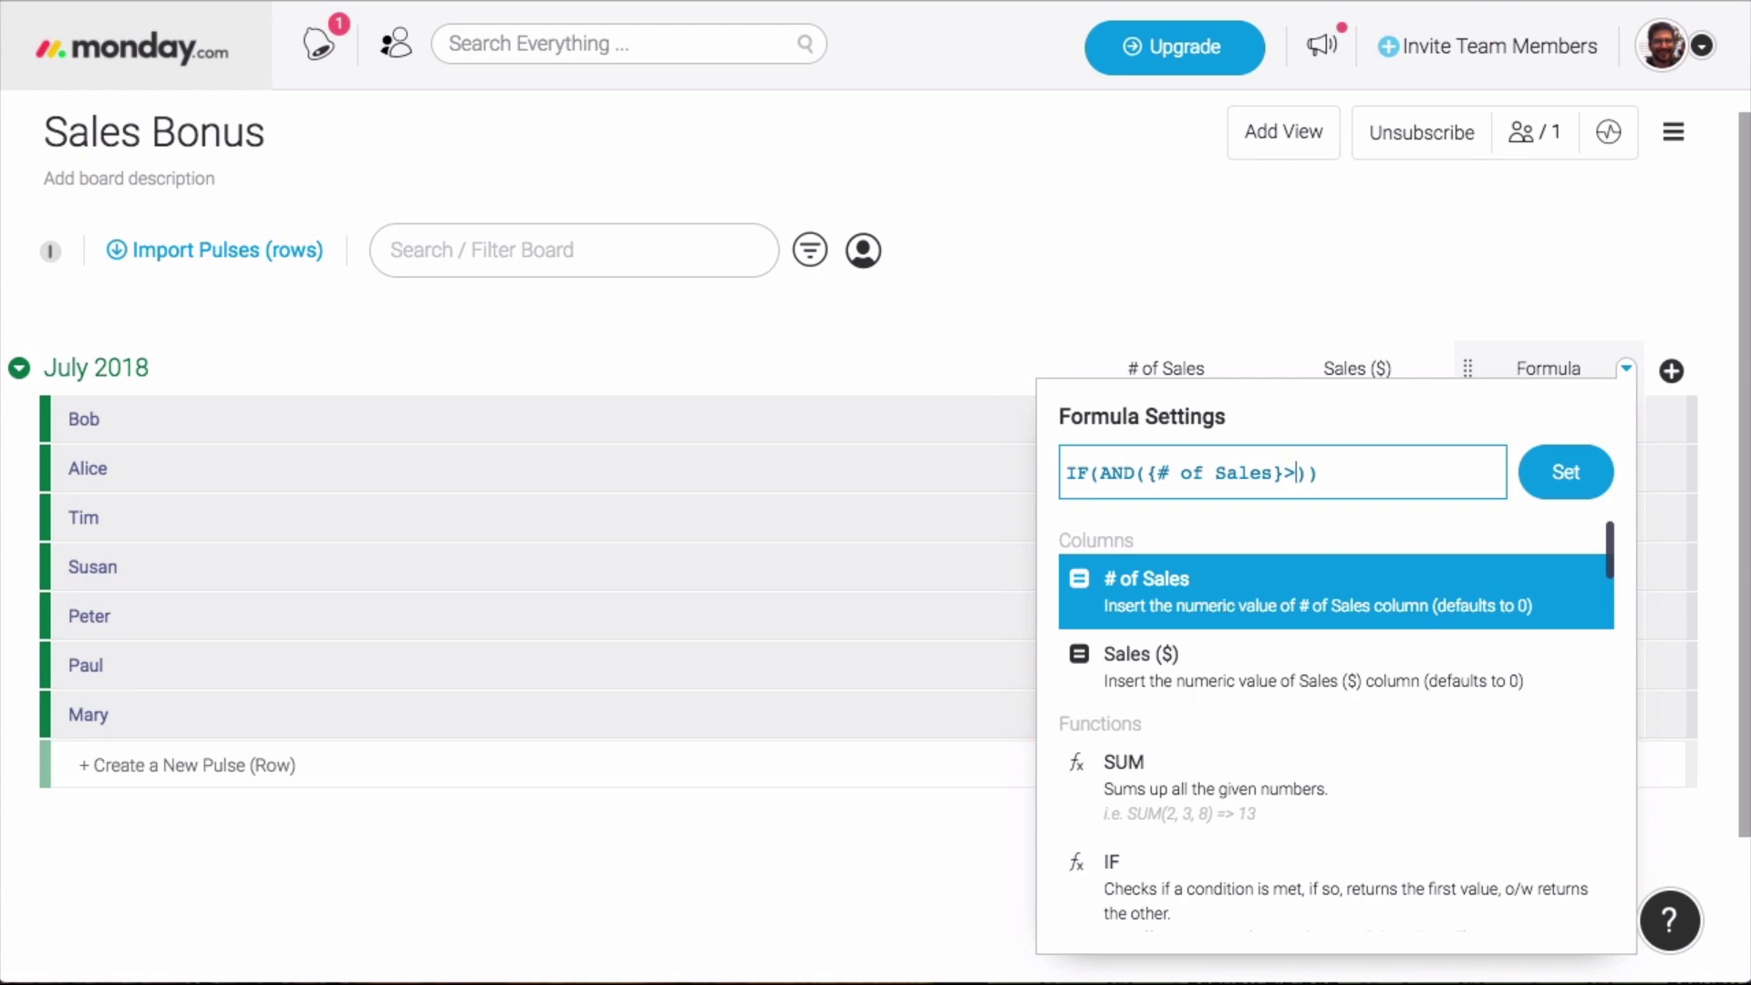
text(10,)
click(1195, 665)
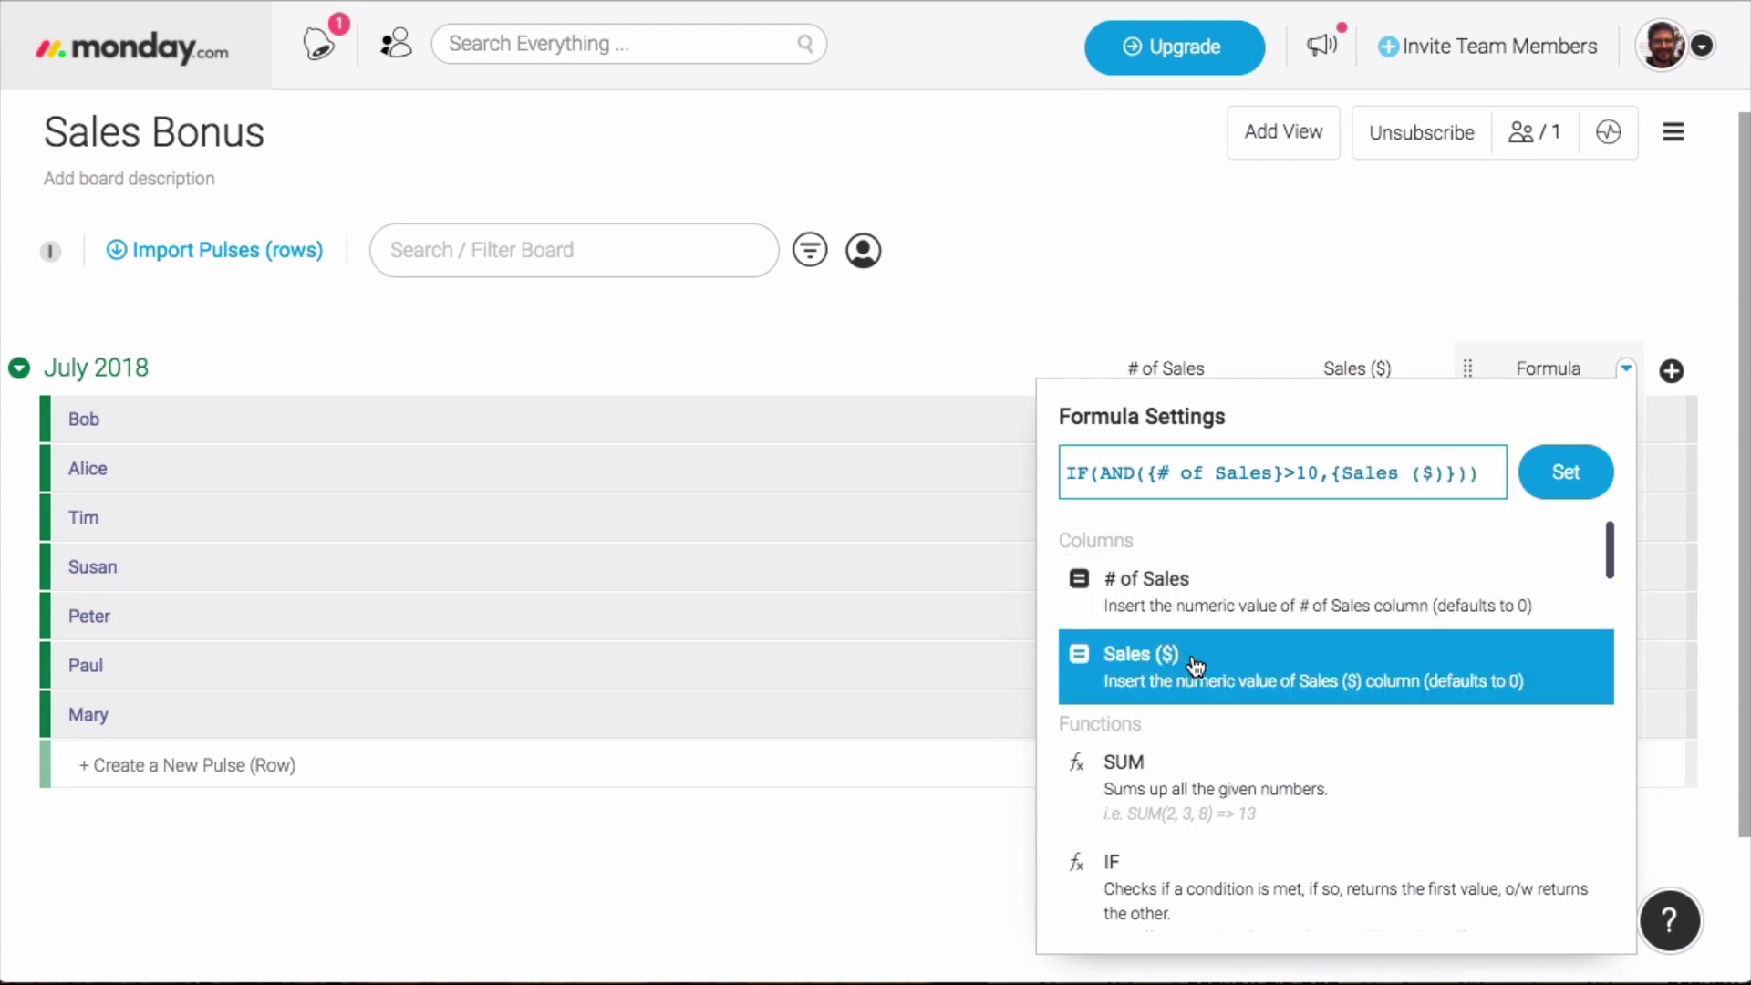
text(>20000)
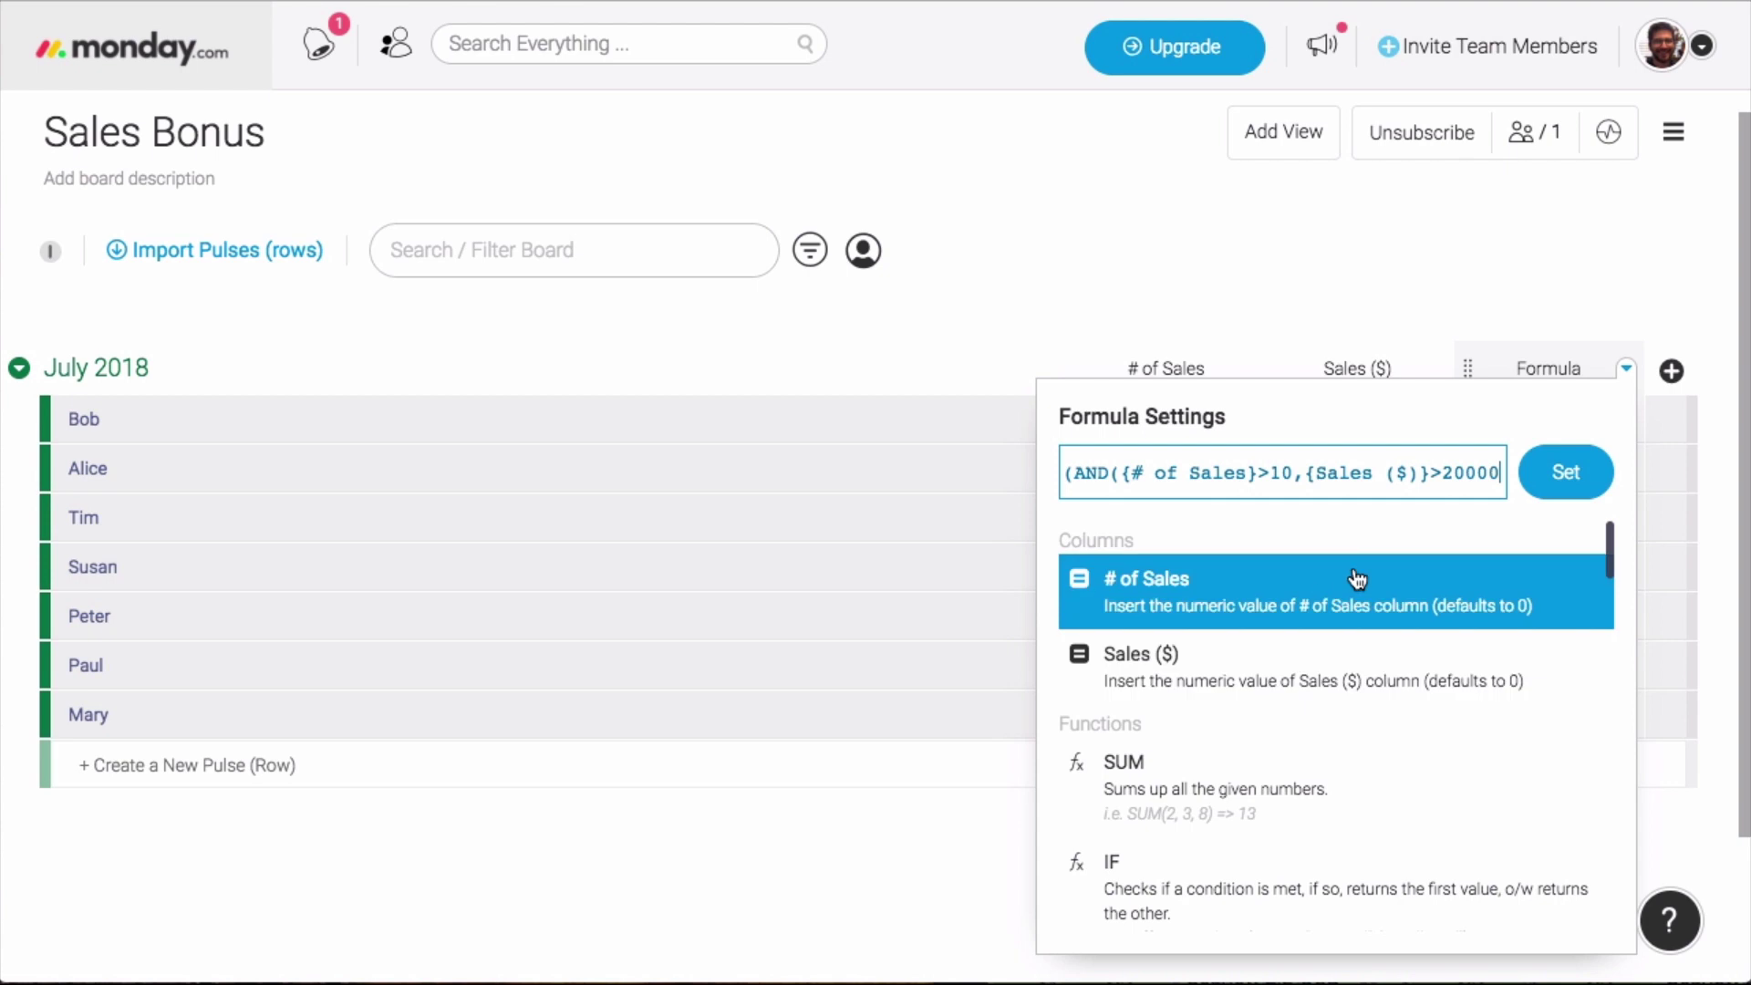
key(End)
click(1485, 471)
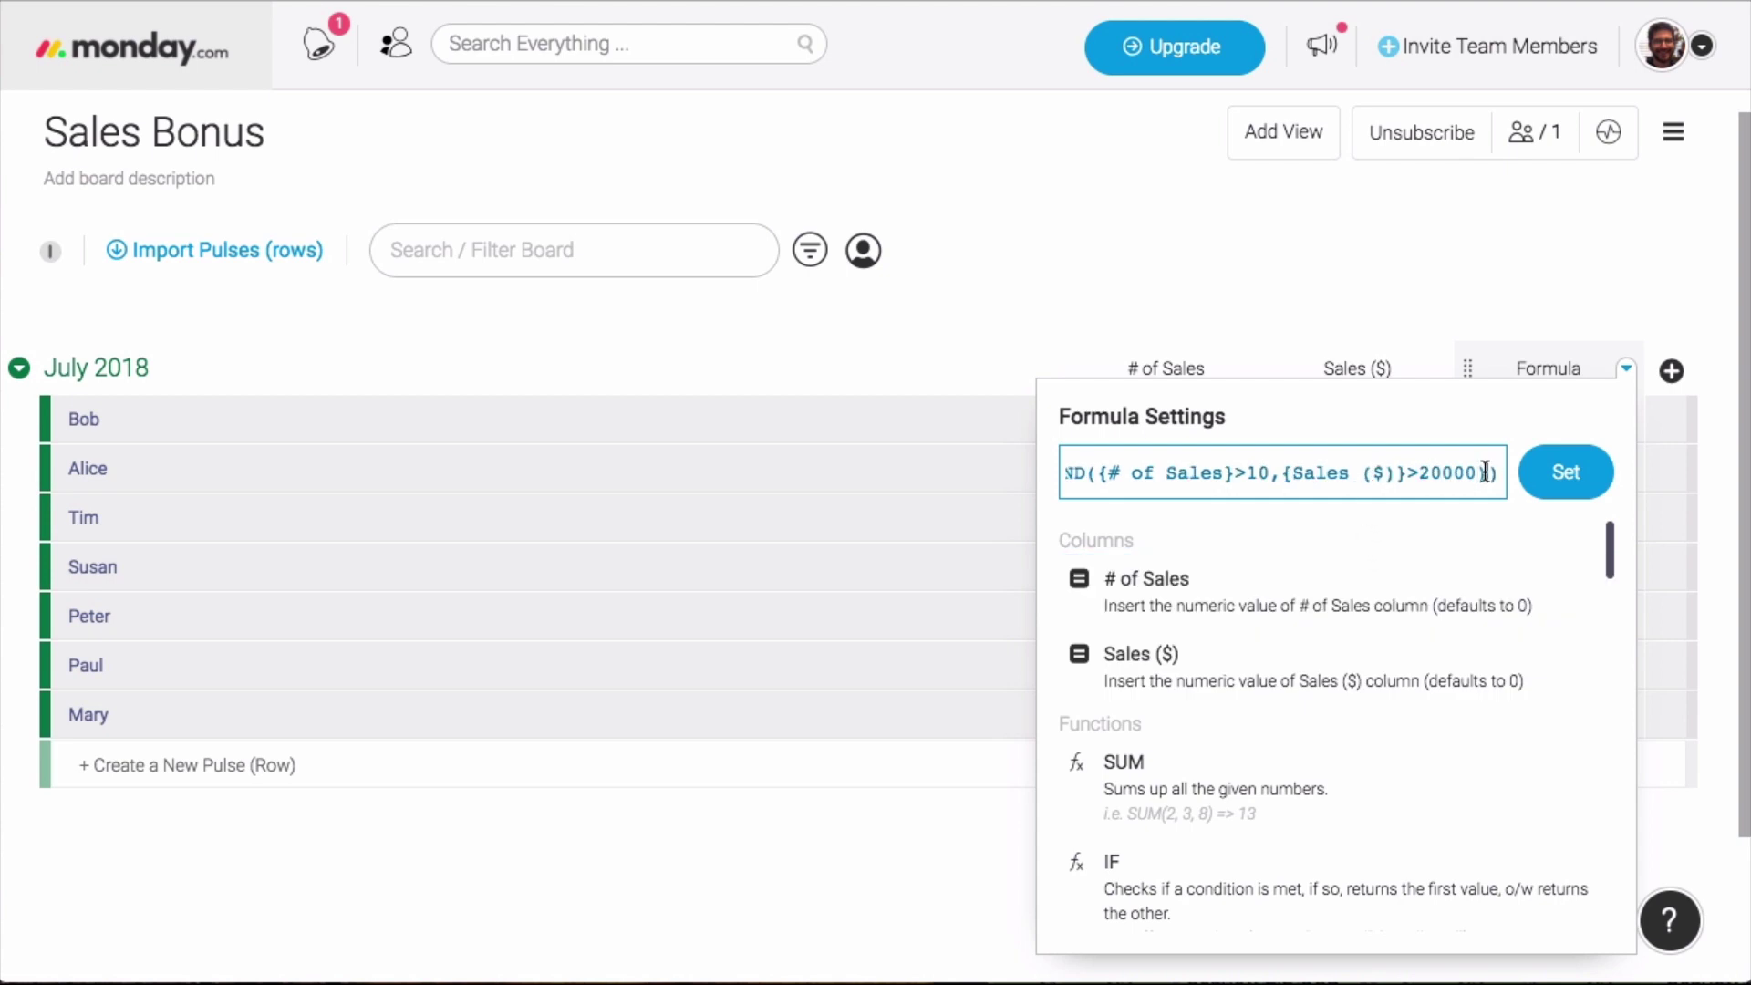
key(Right)
text(,)
text())
key(Left)
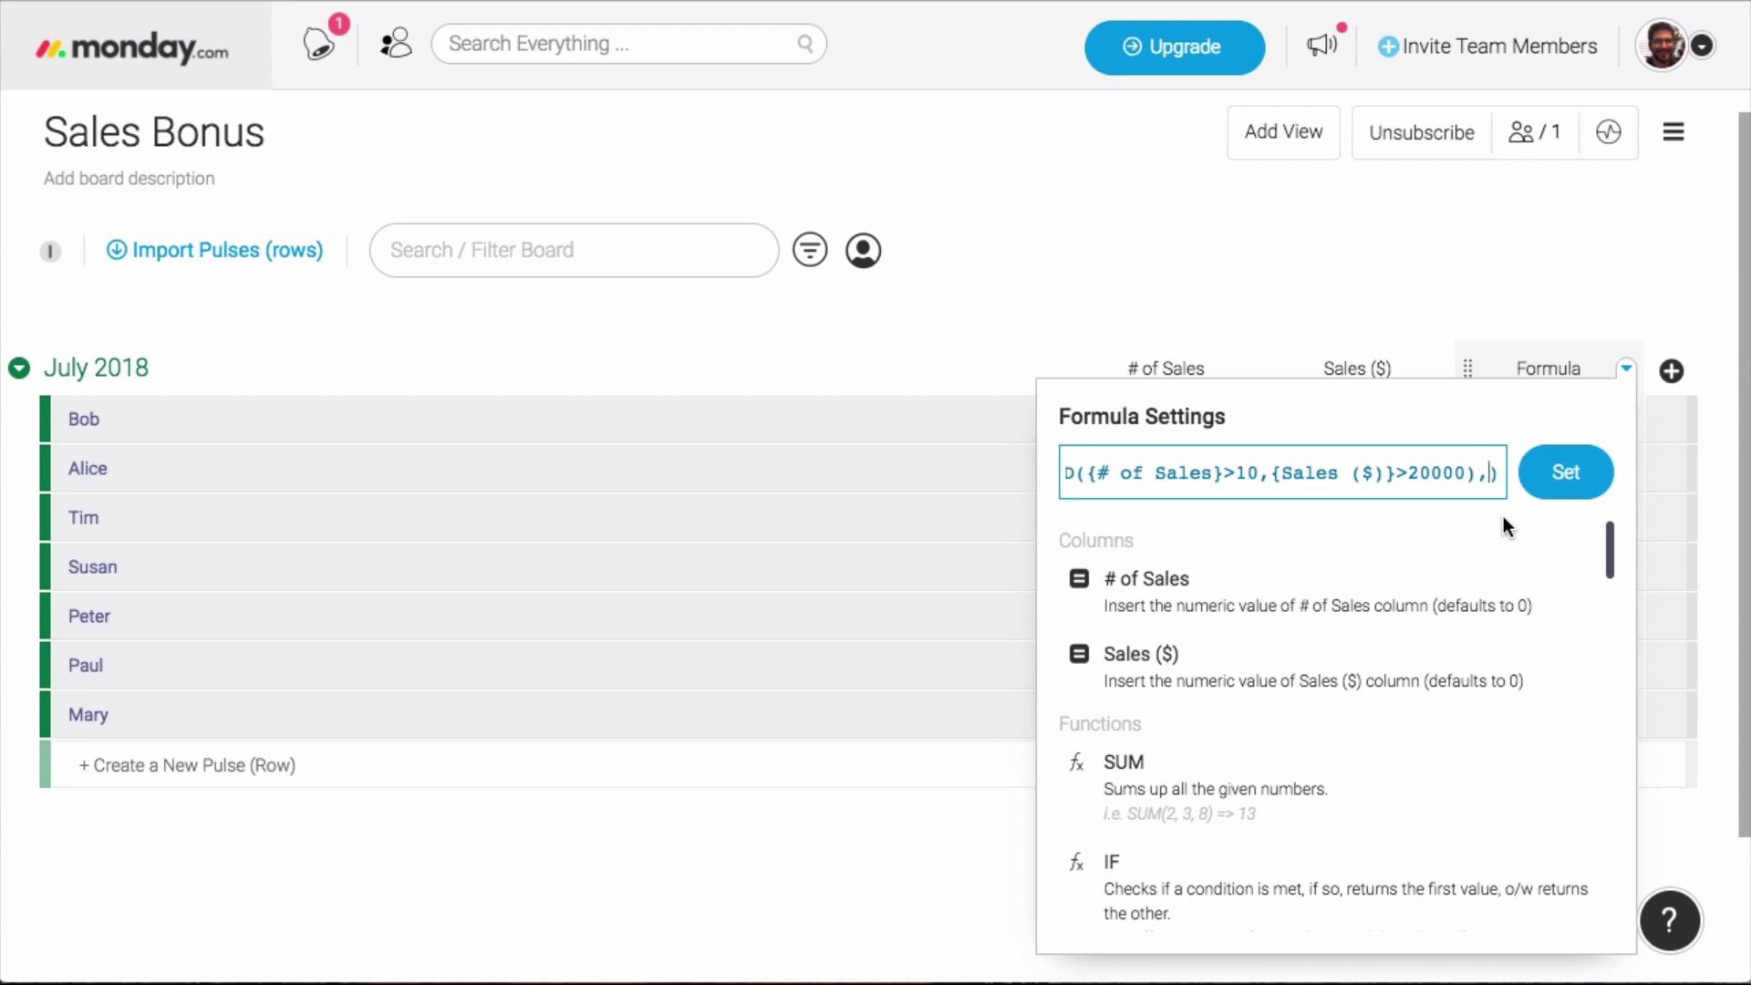
Step: Complete the IF with results "$250" and "$0" and apply the bonus formula
text("$)
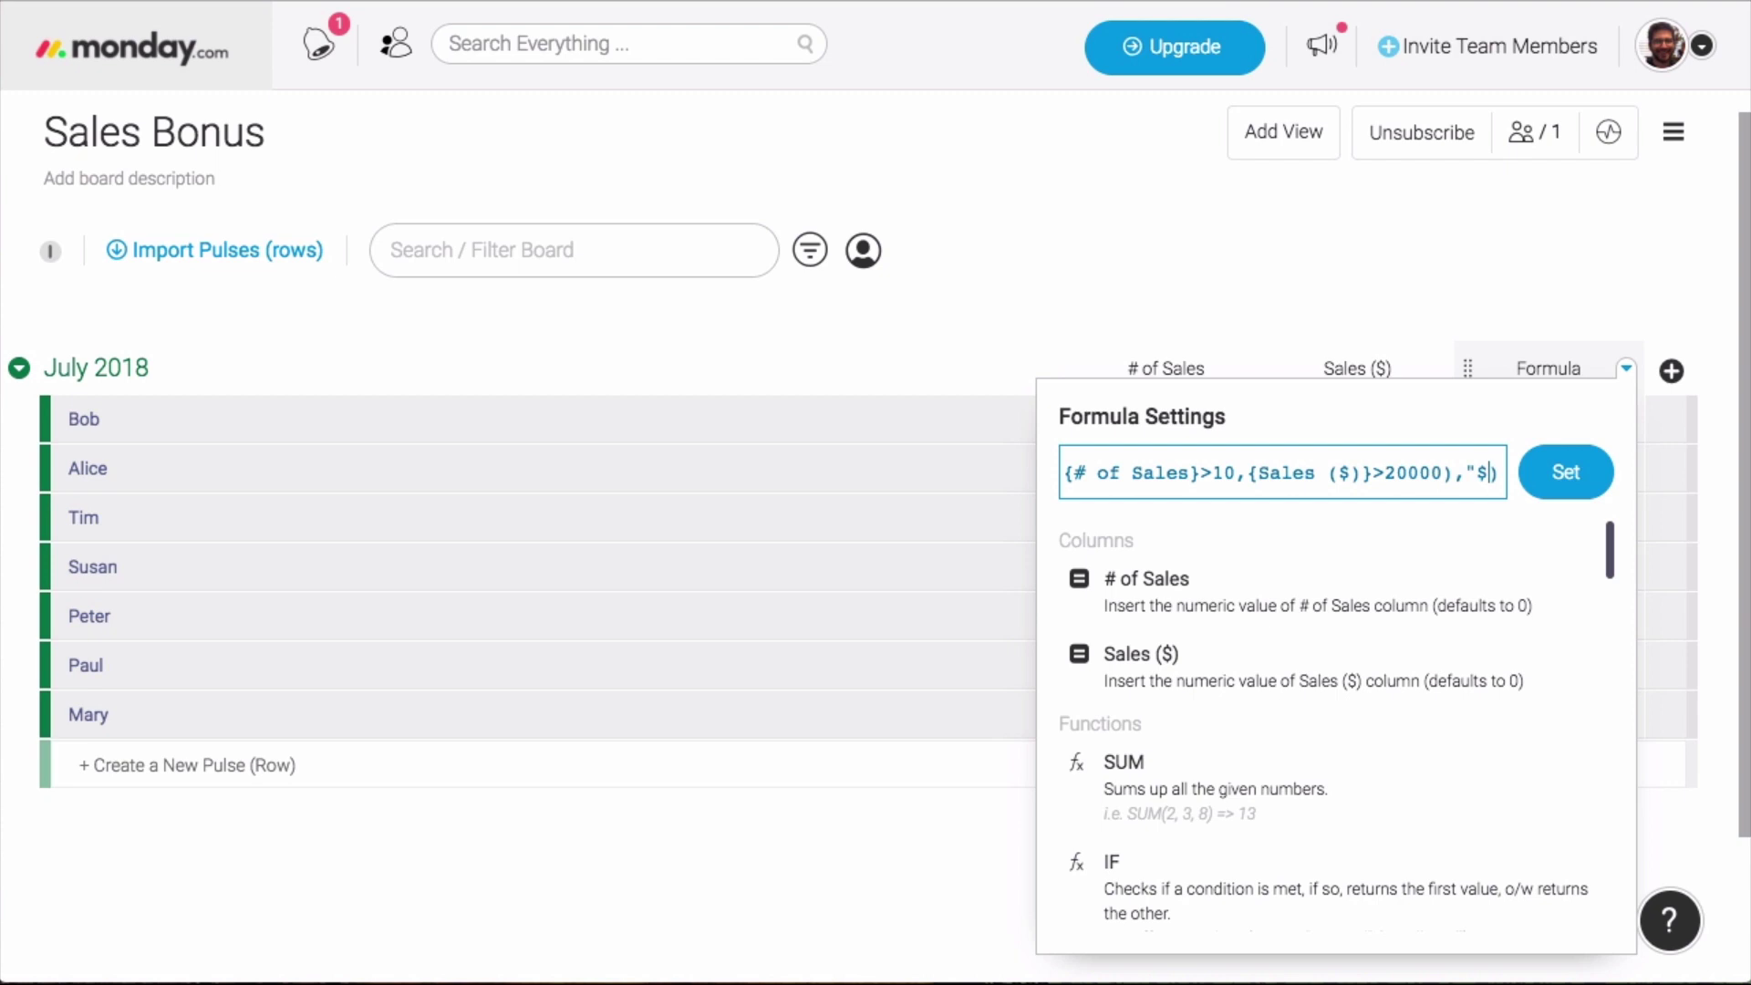
text(250)
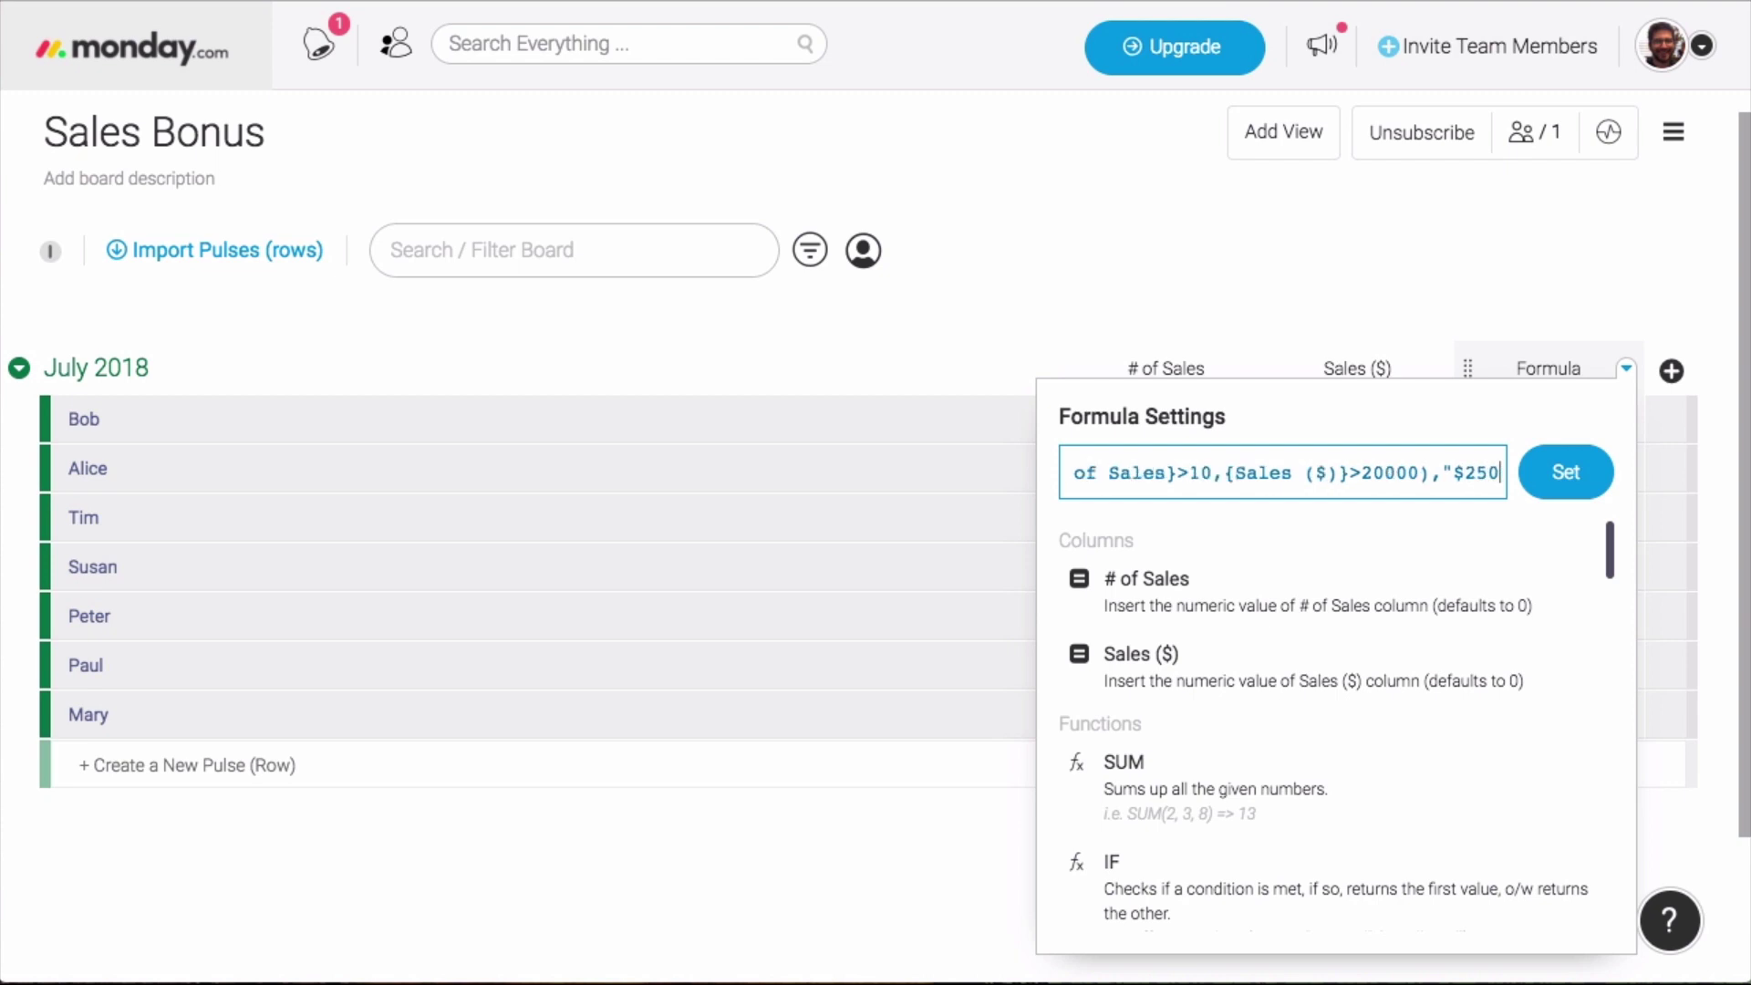
text(")
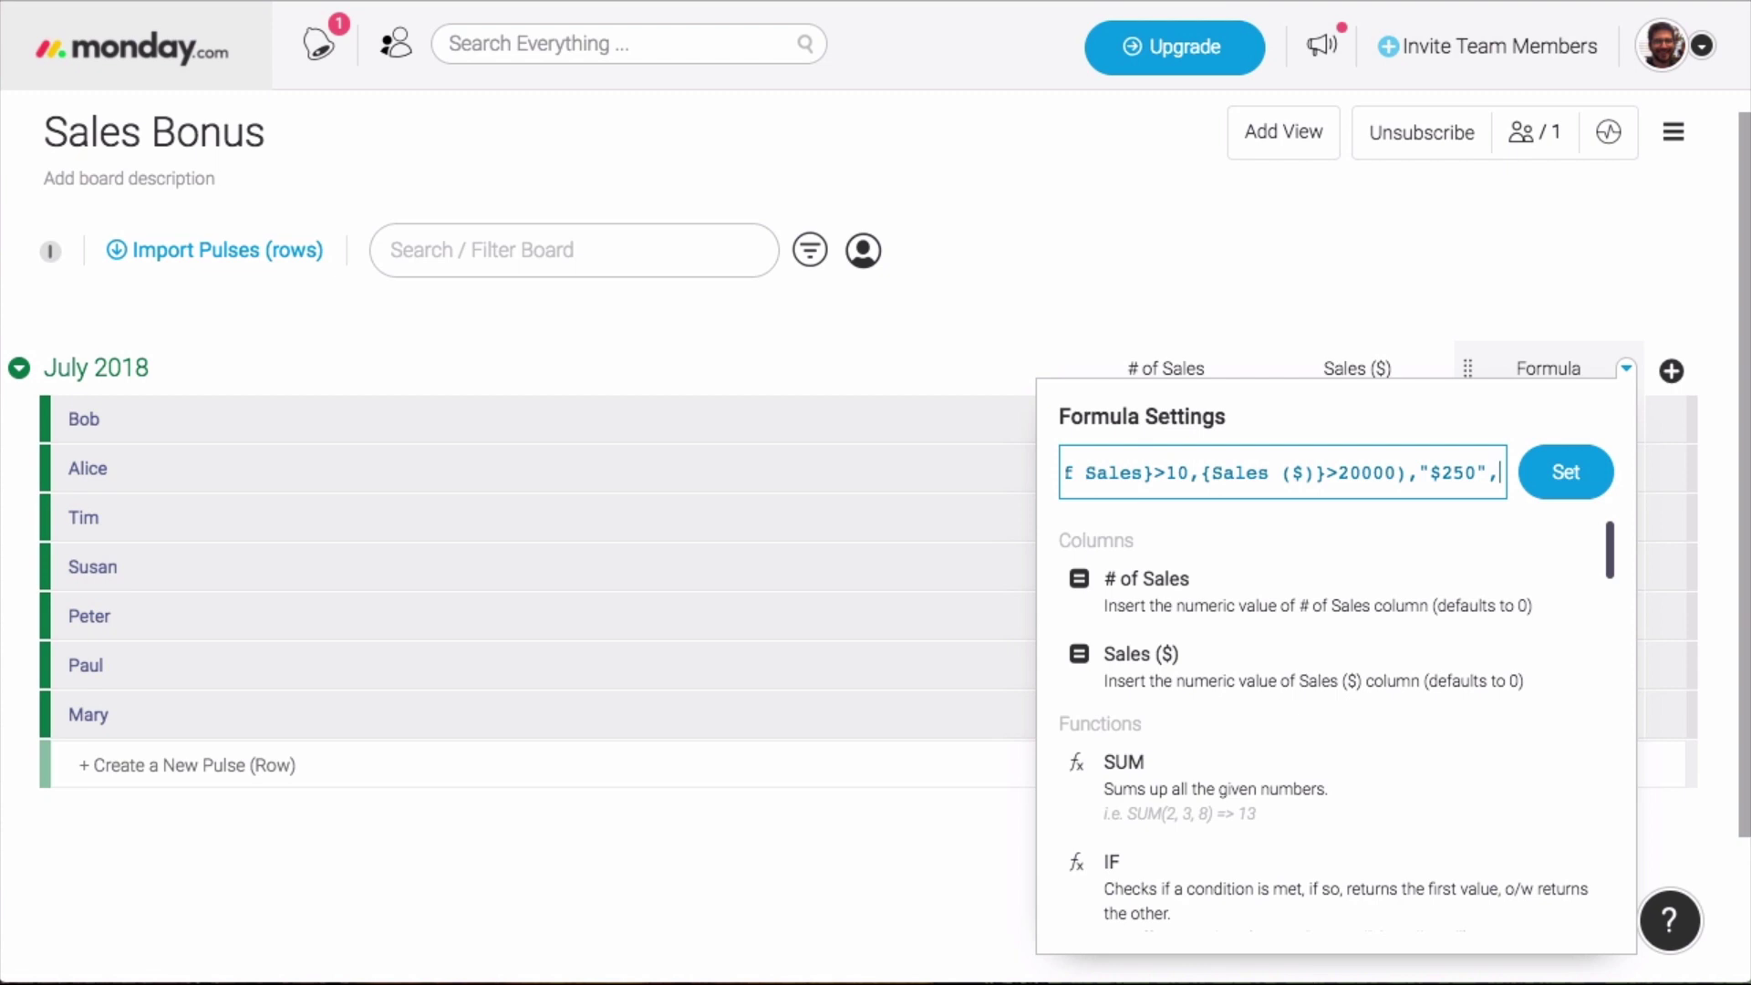
text(,"")
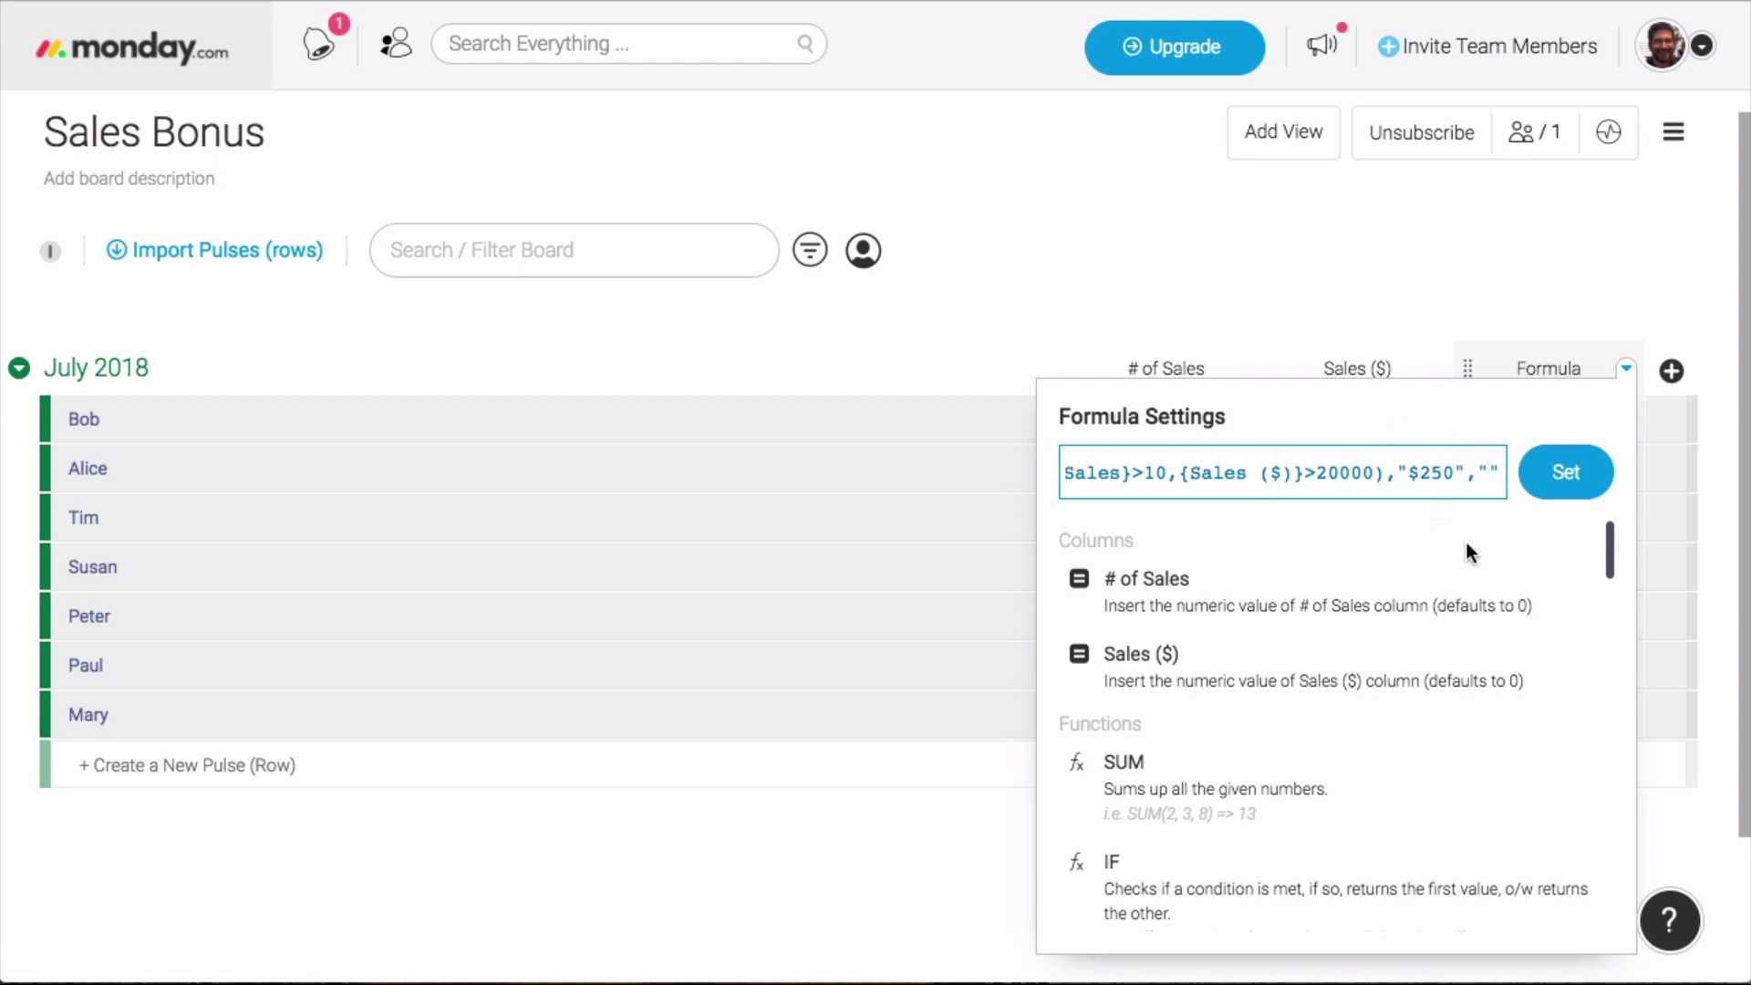
text($0)
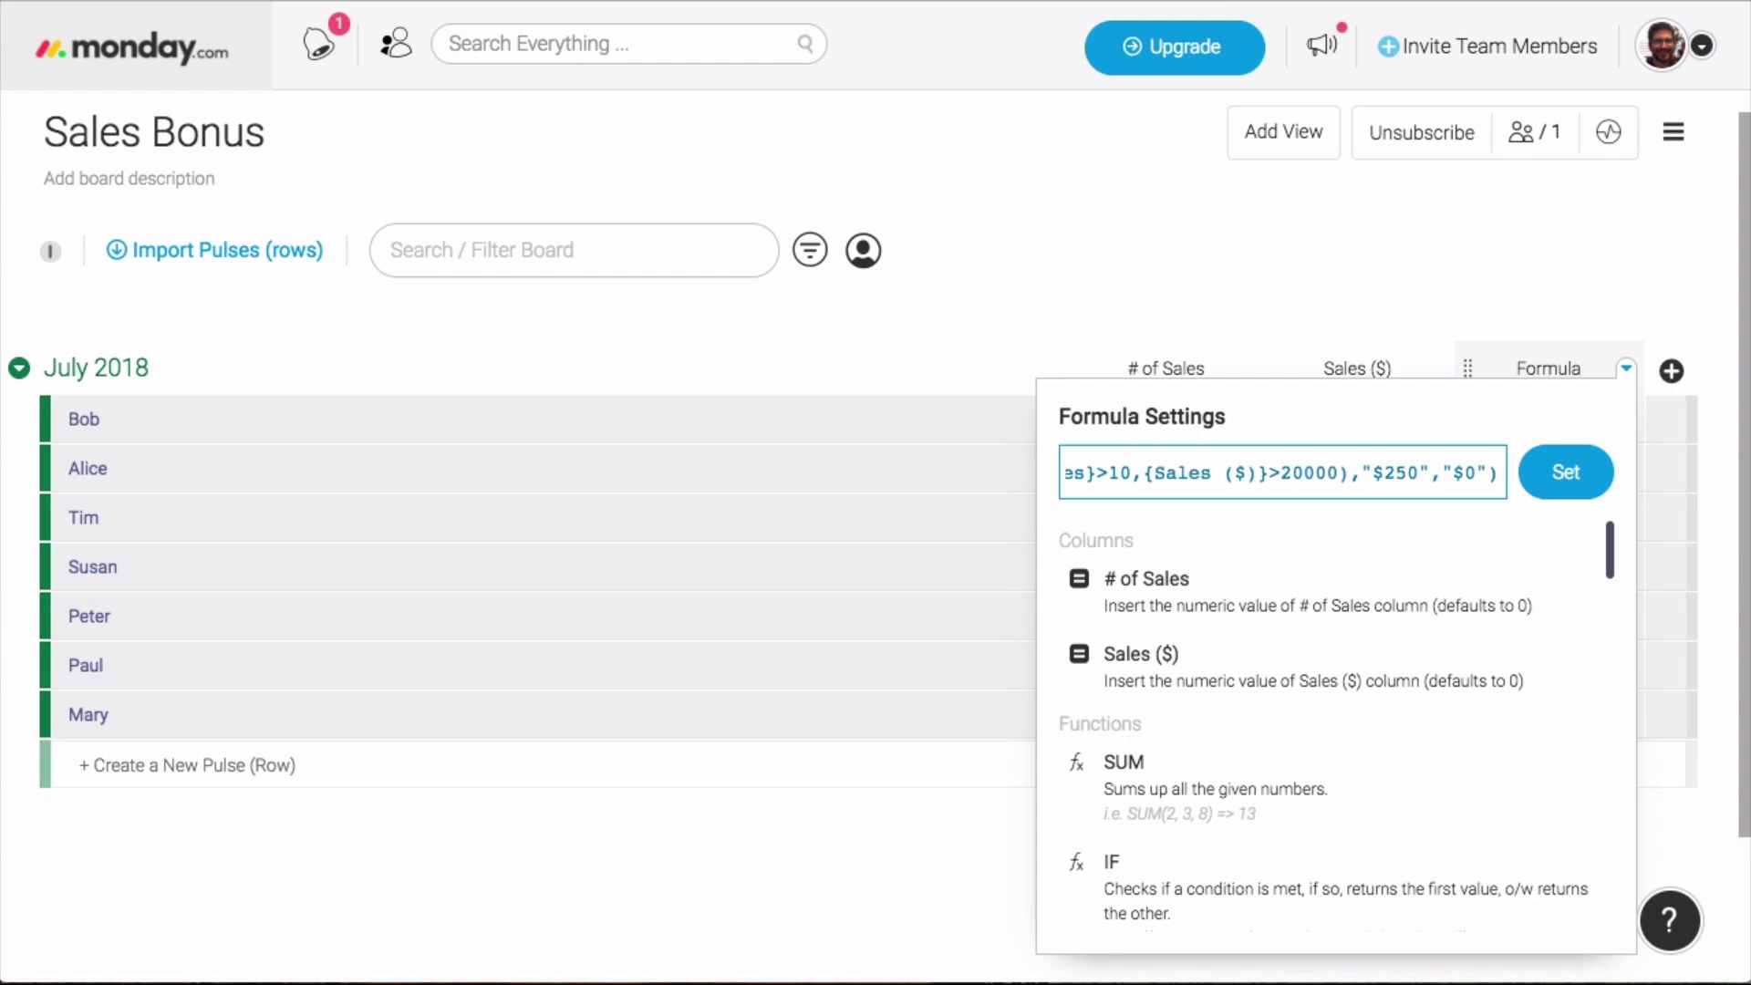
click(1470, 545)
click(1565, 479)
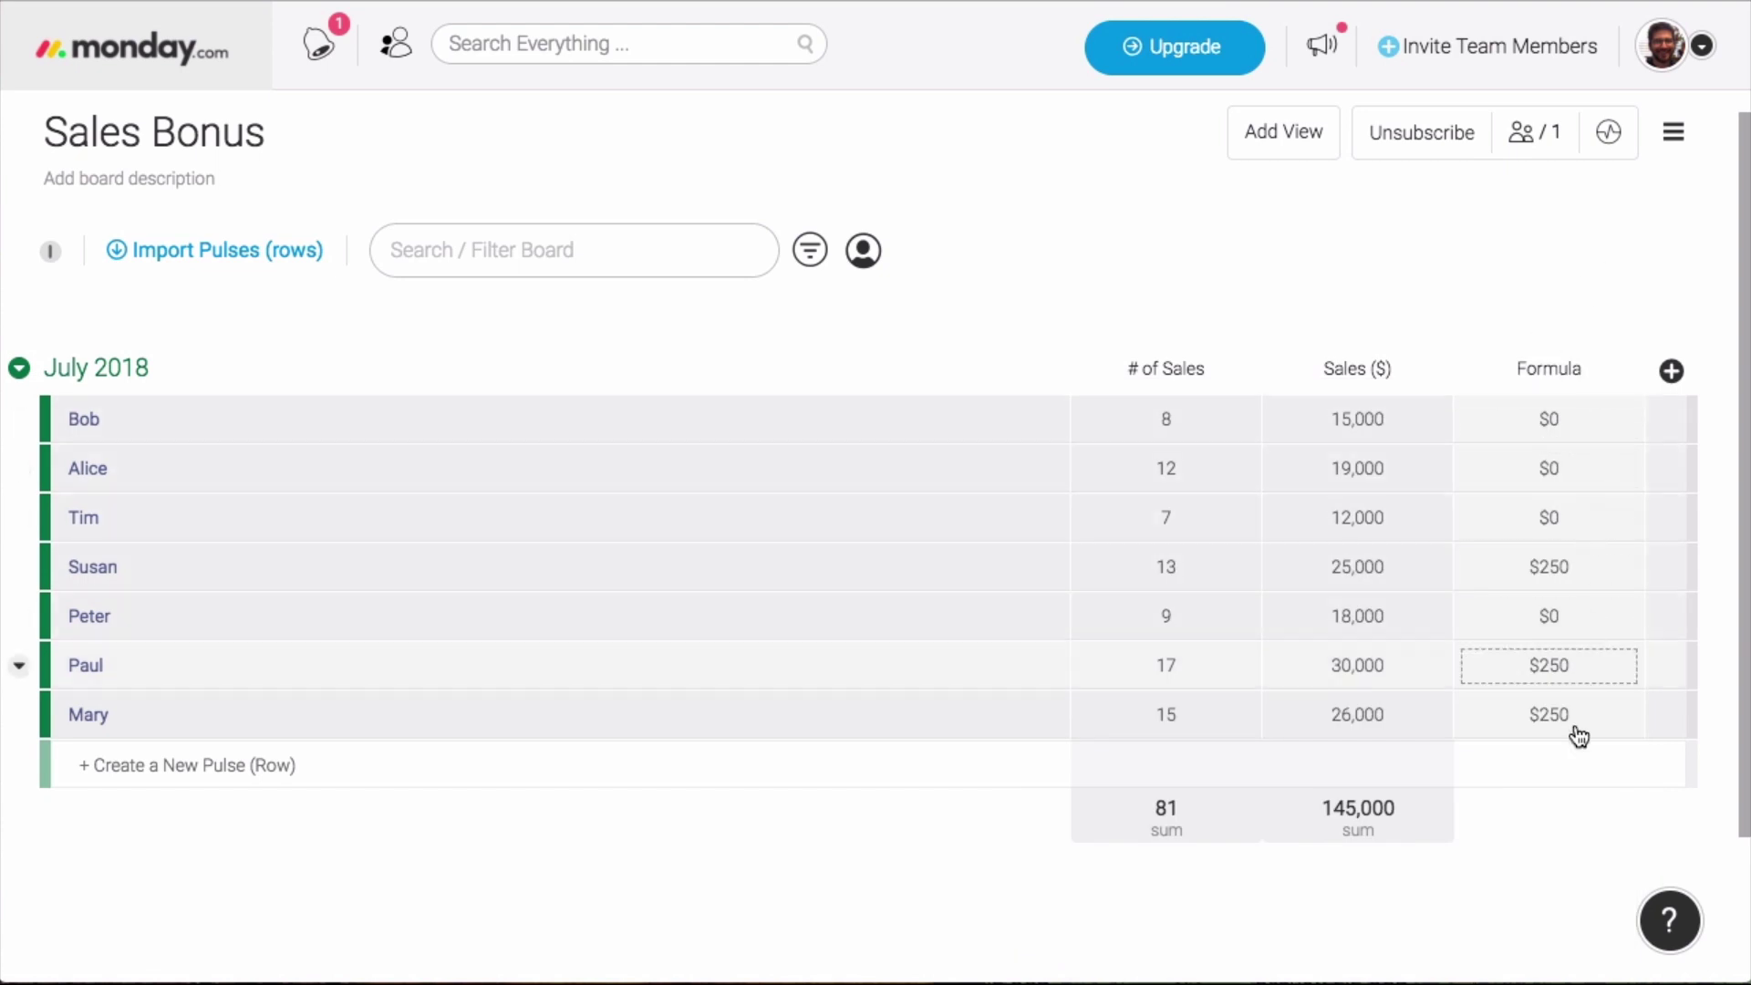
Step: Replace the bonus results "$250" and "$0" with "money" and "no money" and apply
click(1626, 369)
click(1523, 409)
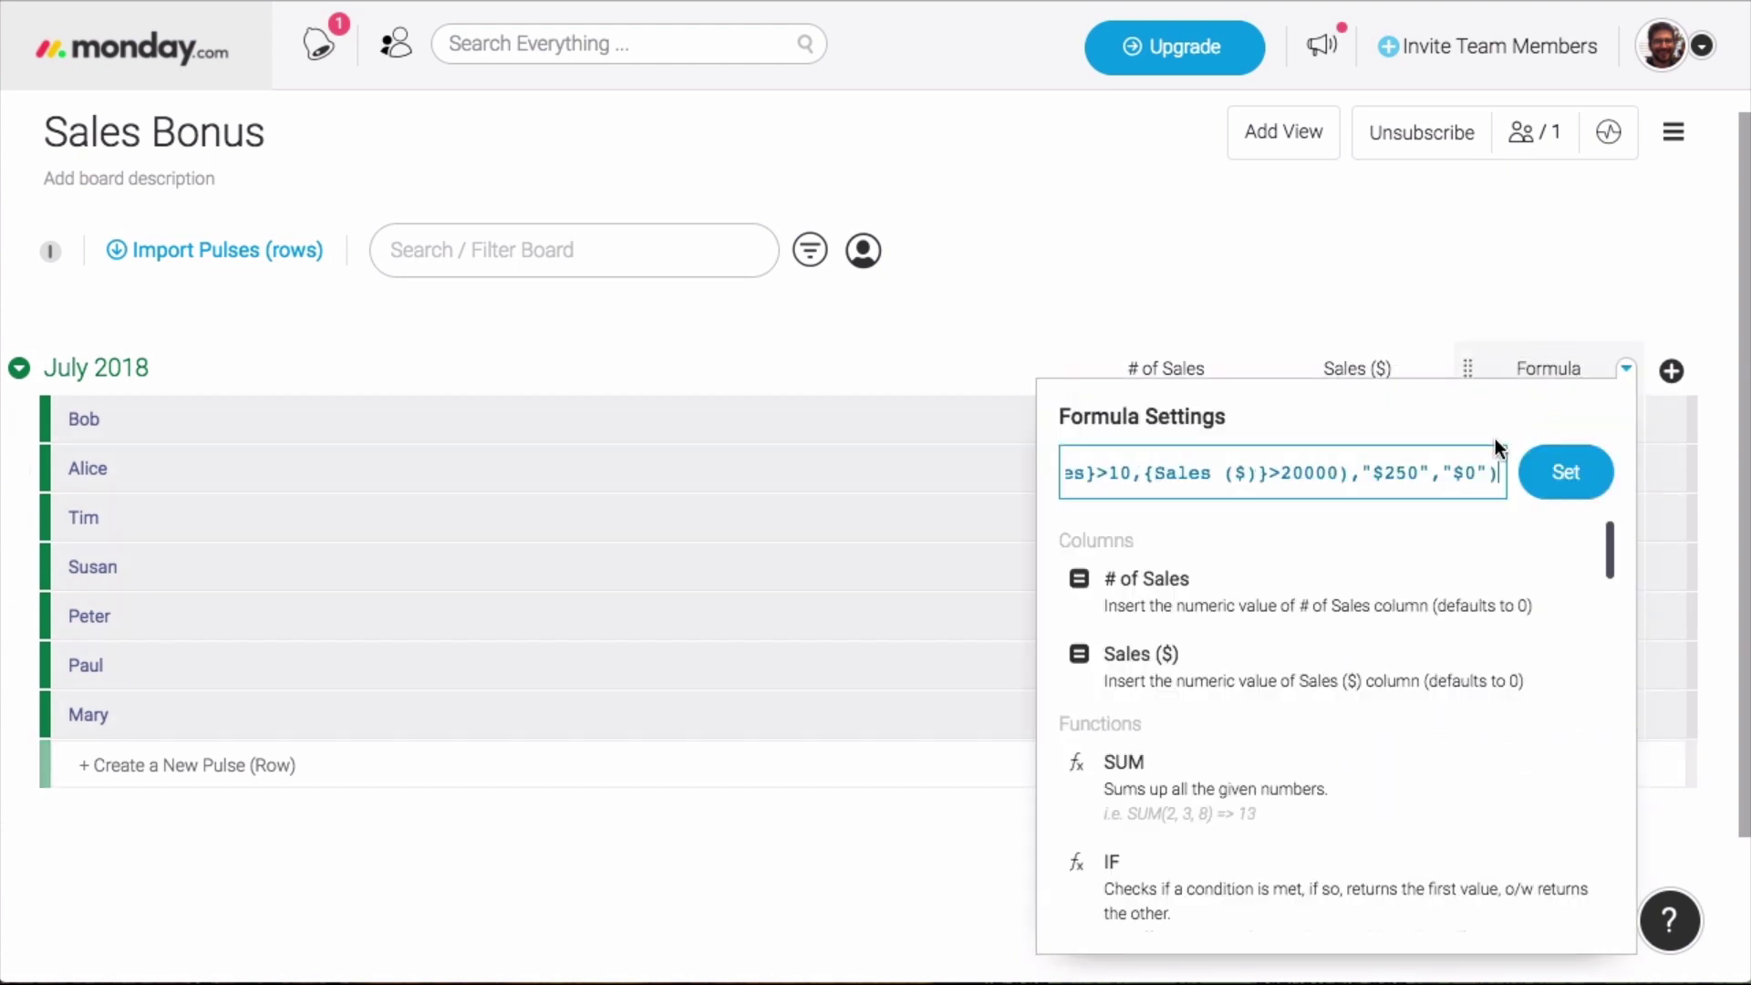
click(1414, 471)
drag(1410, 470, 1375, 477)
text(money)
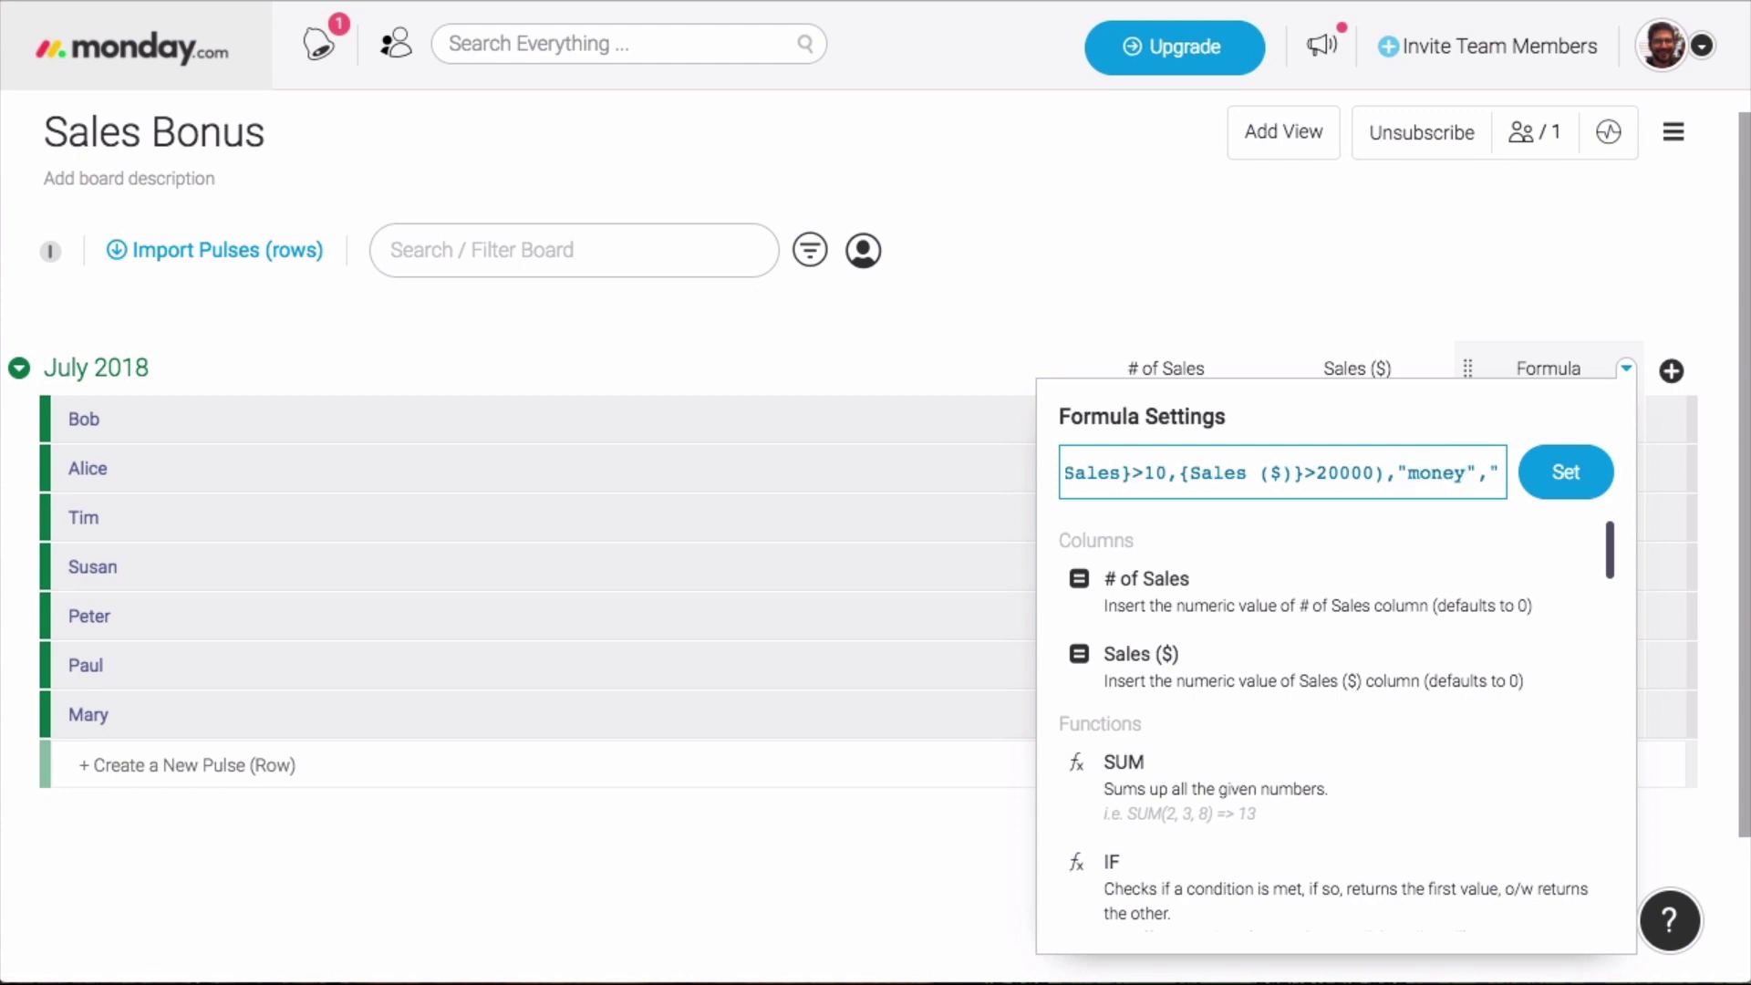
click(1376, 473)
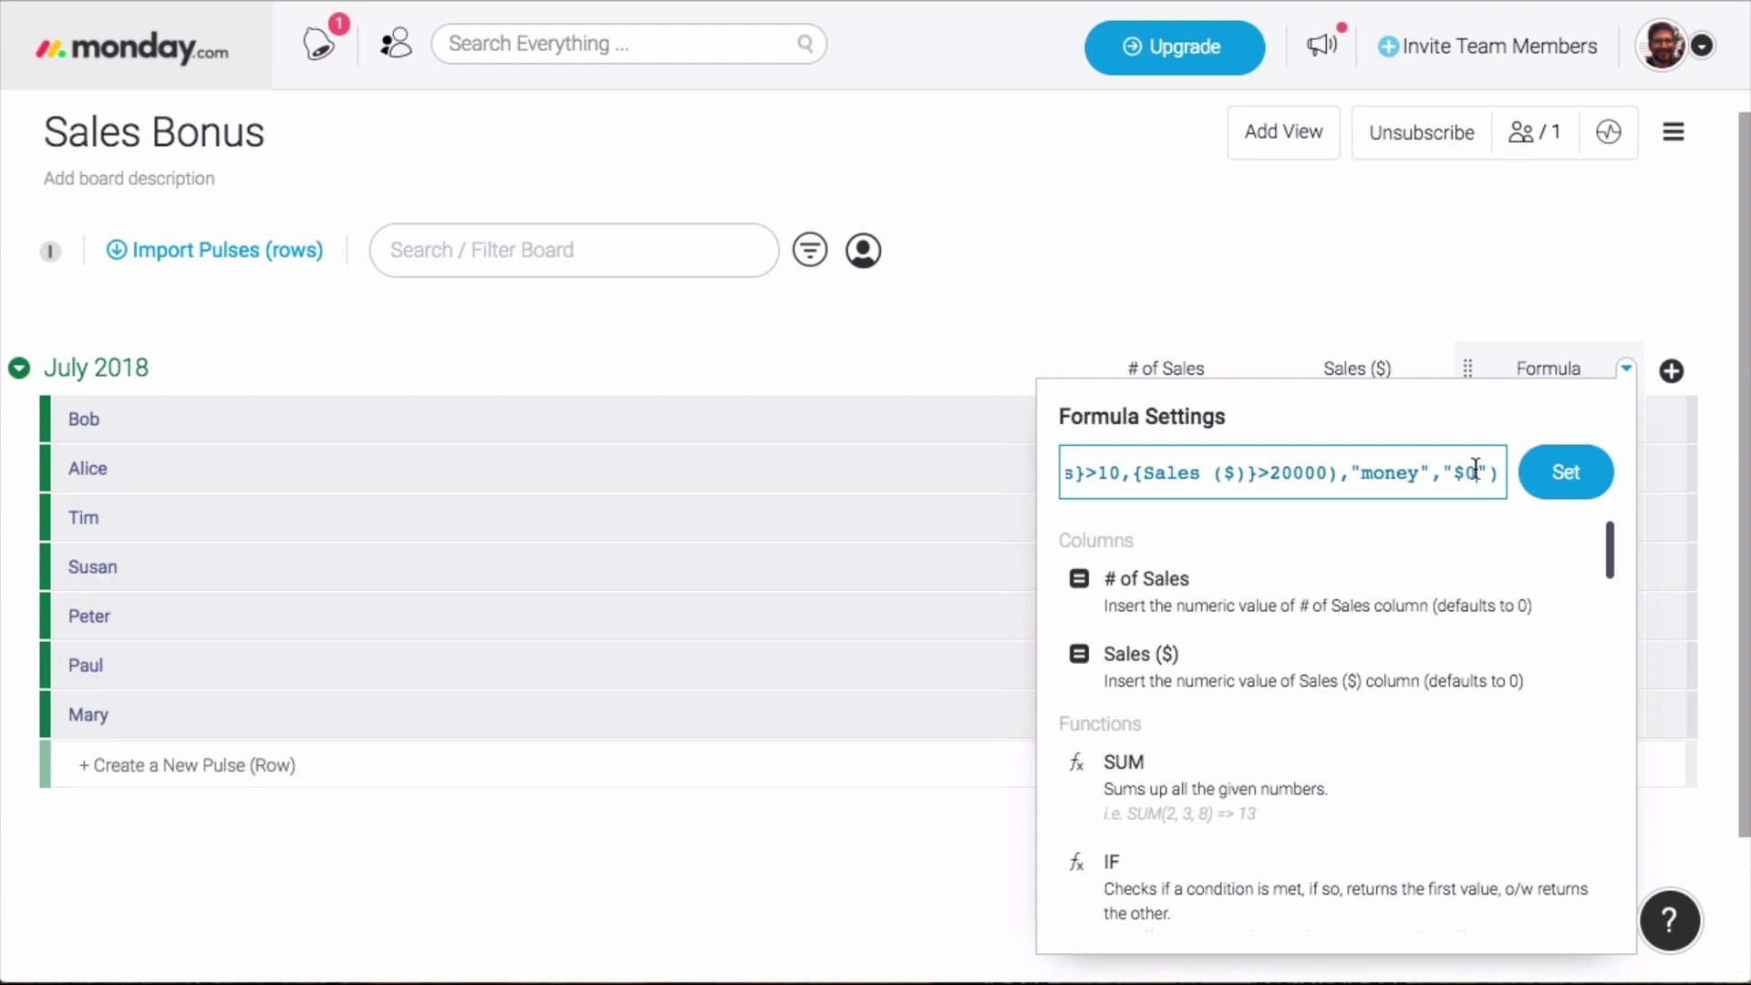
key(BackSpace)
key(BackSpace)
text(no money)
click(1544, 475)
click(1583, 292)
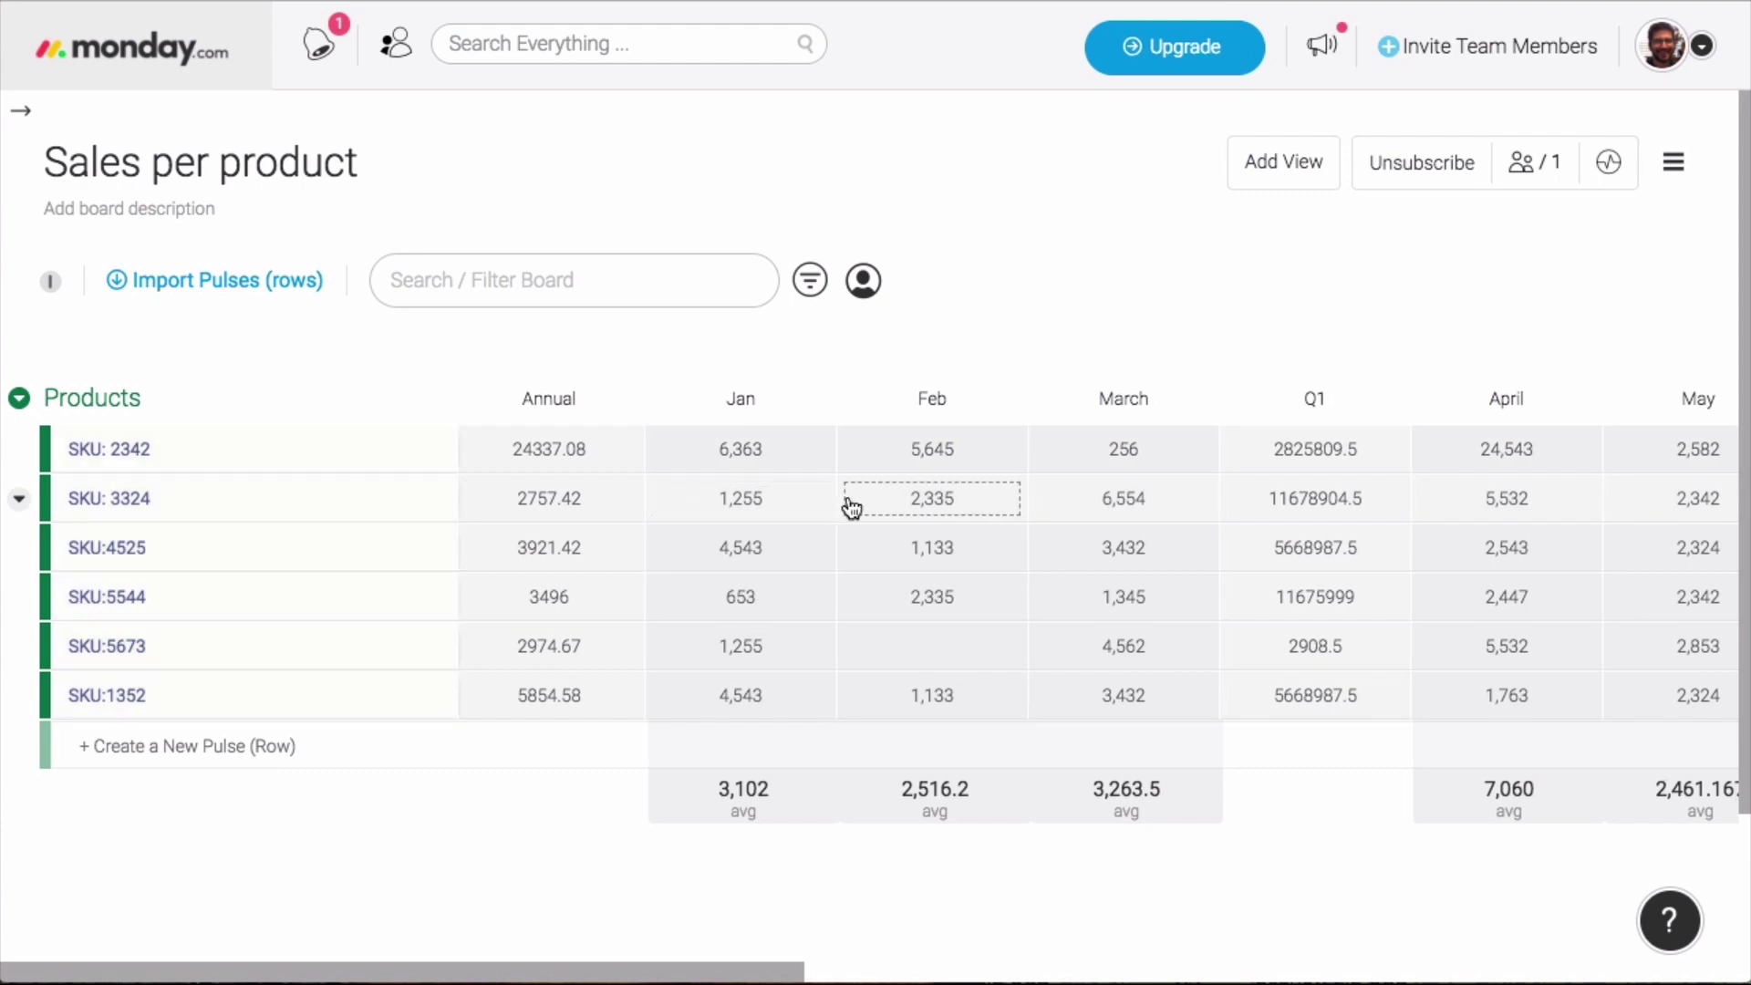
Step: Scroll right on the Sales per product board and bring up the Q1 column's menu
scroll(851, 507, right, 3)
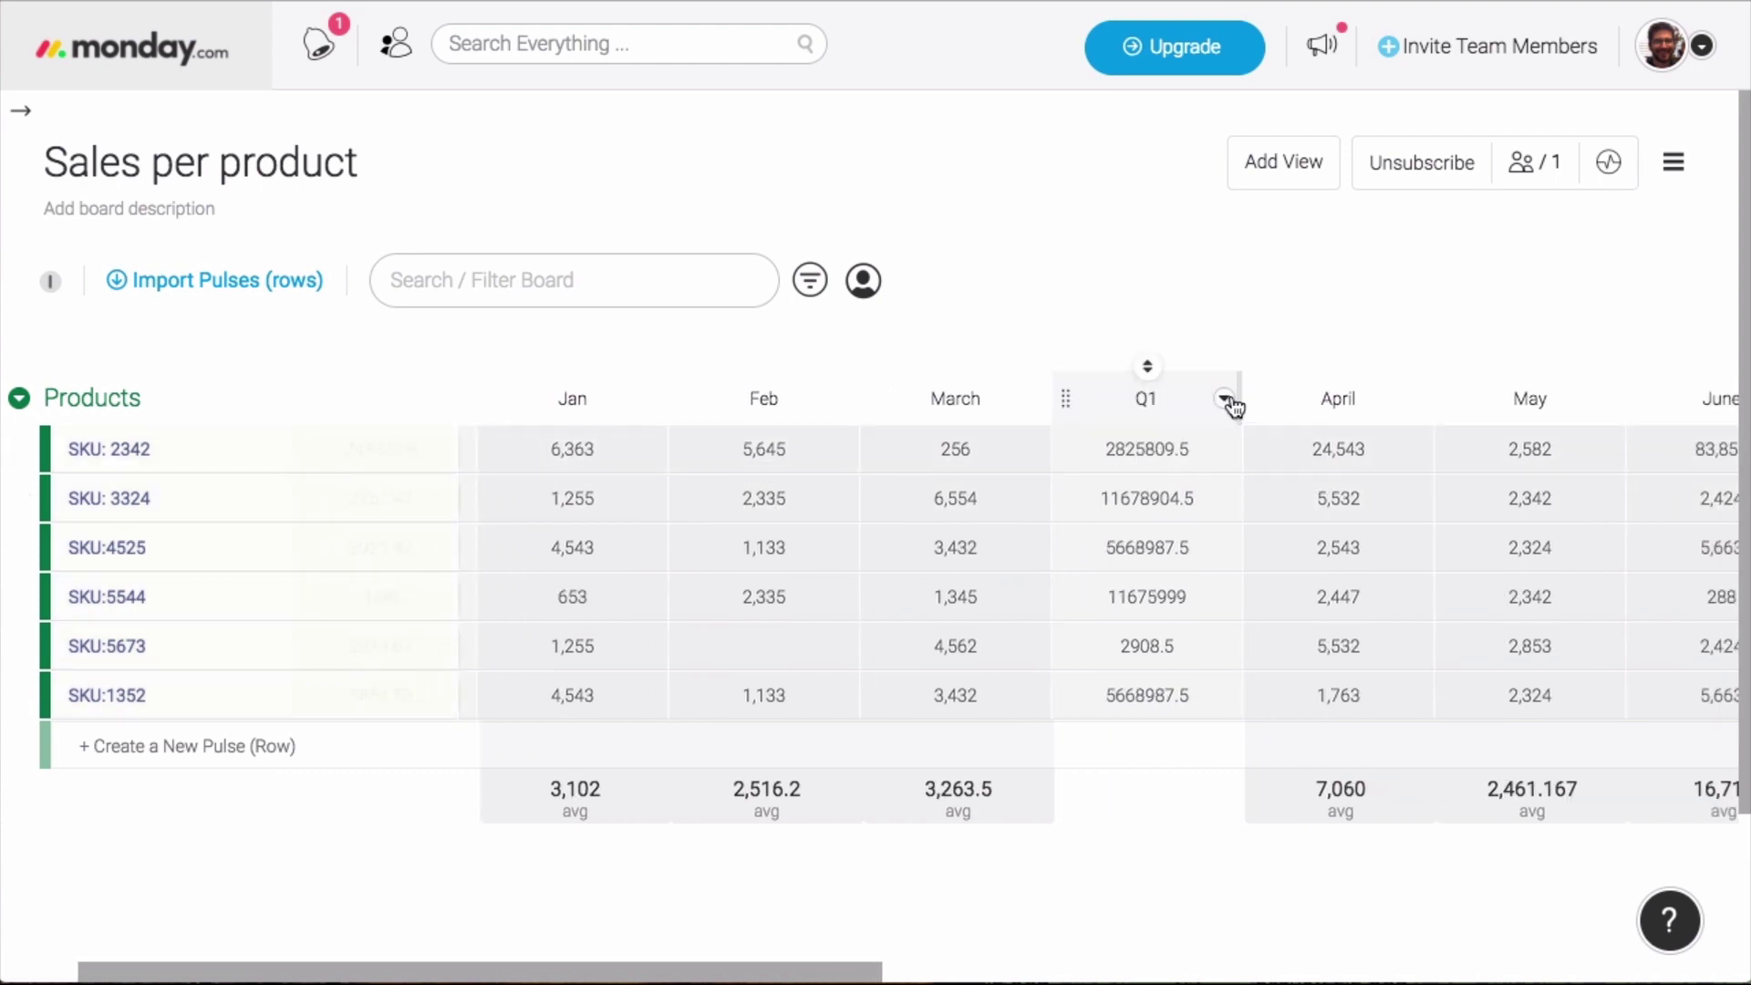
click(1225, 399)
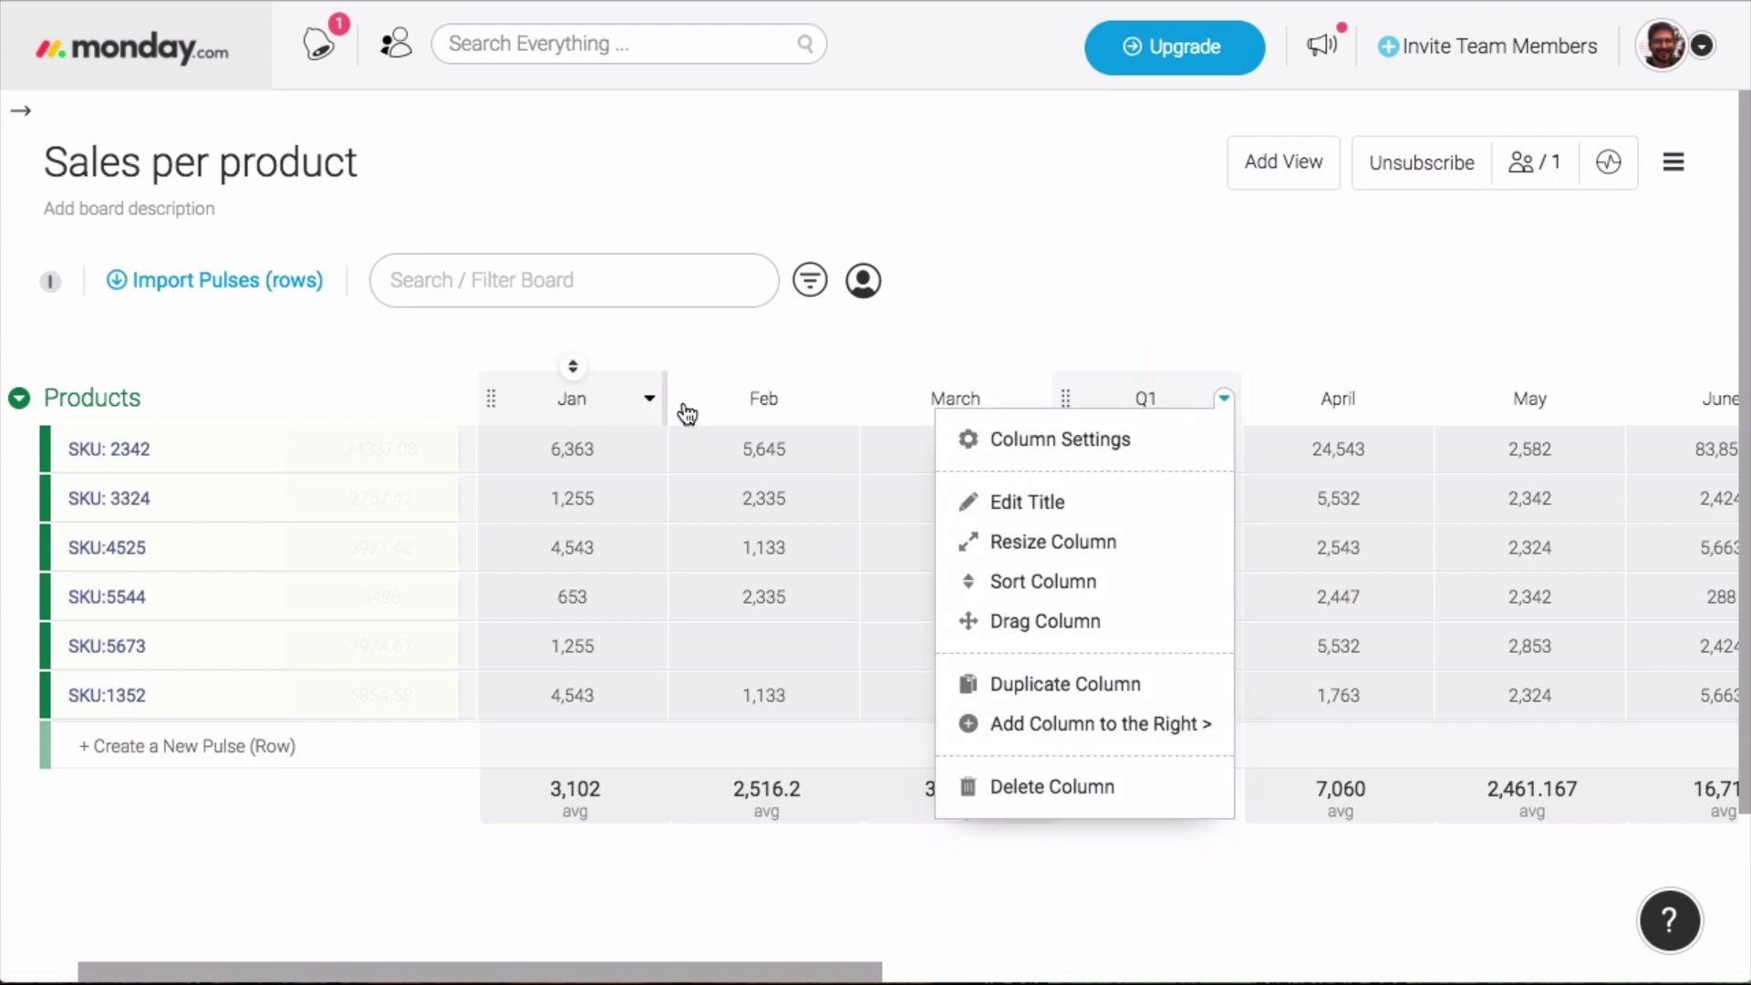
Step: Give Q1 the formula AVERAGE({Jan},{Feb},{March}) and apply it
click(1085, 443)
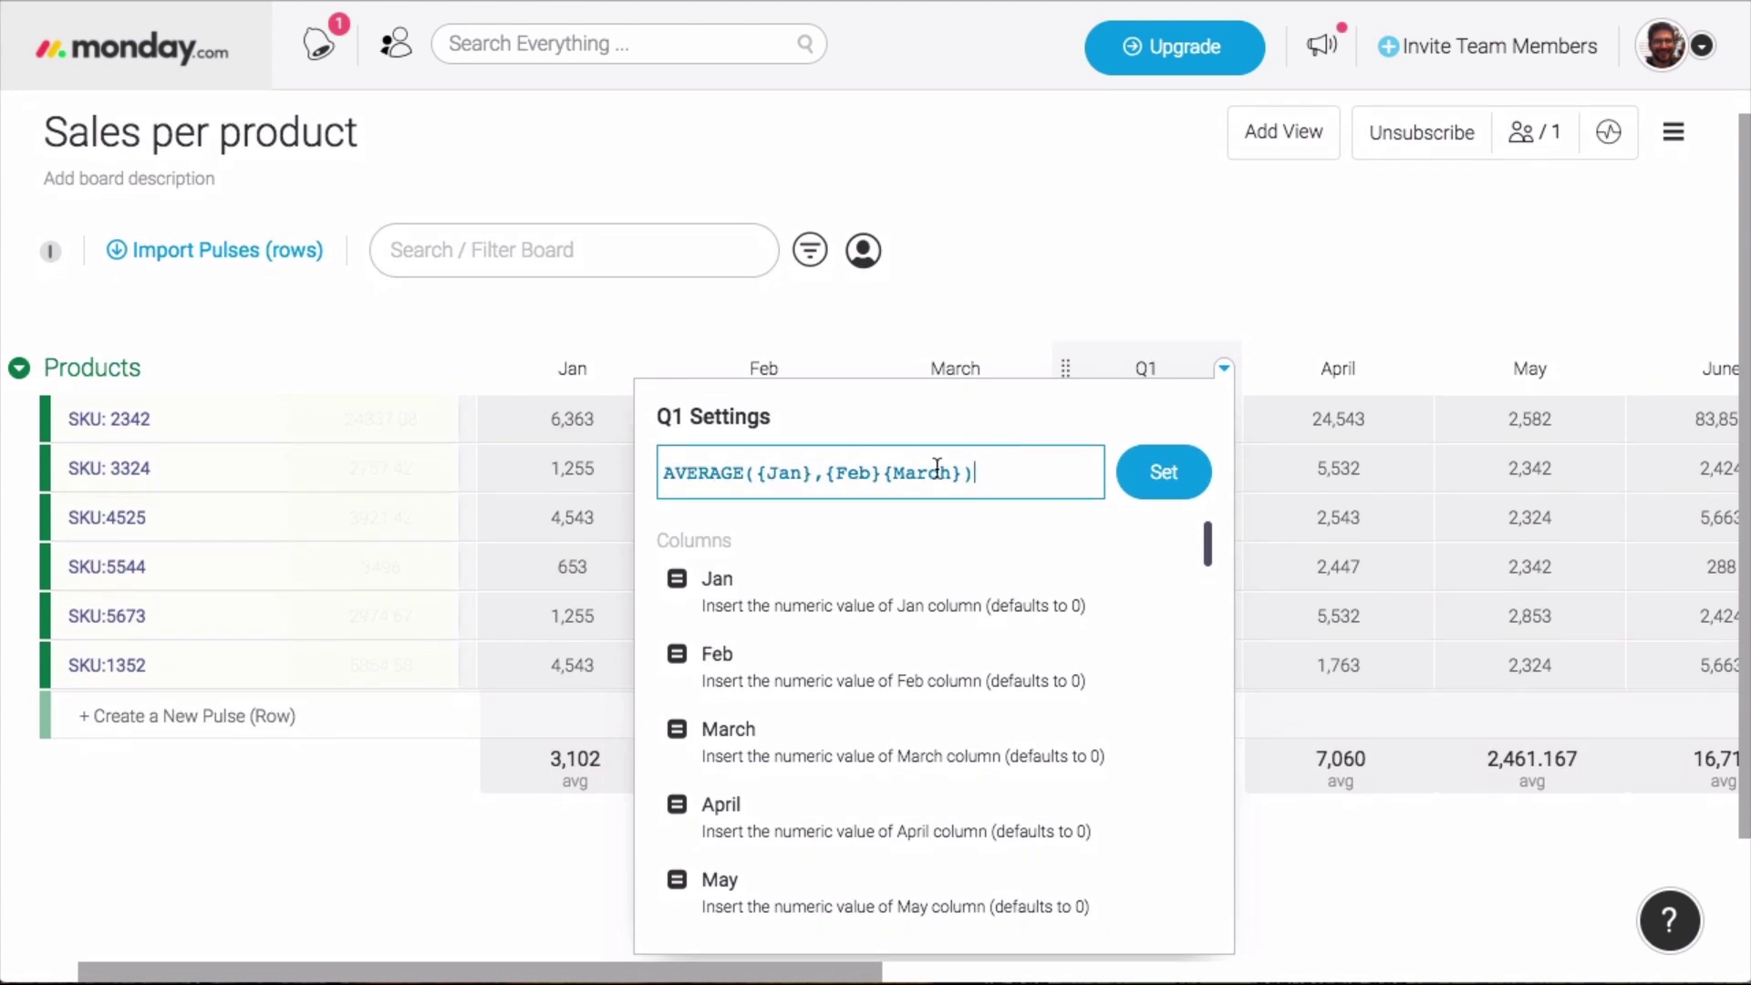
click(1169, 272)
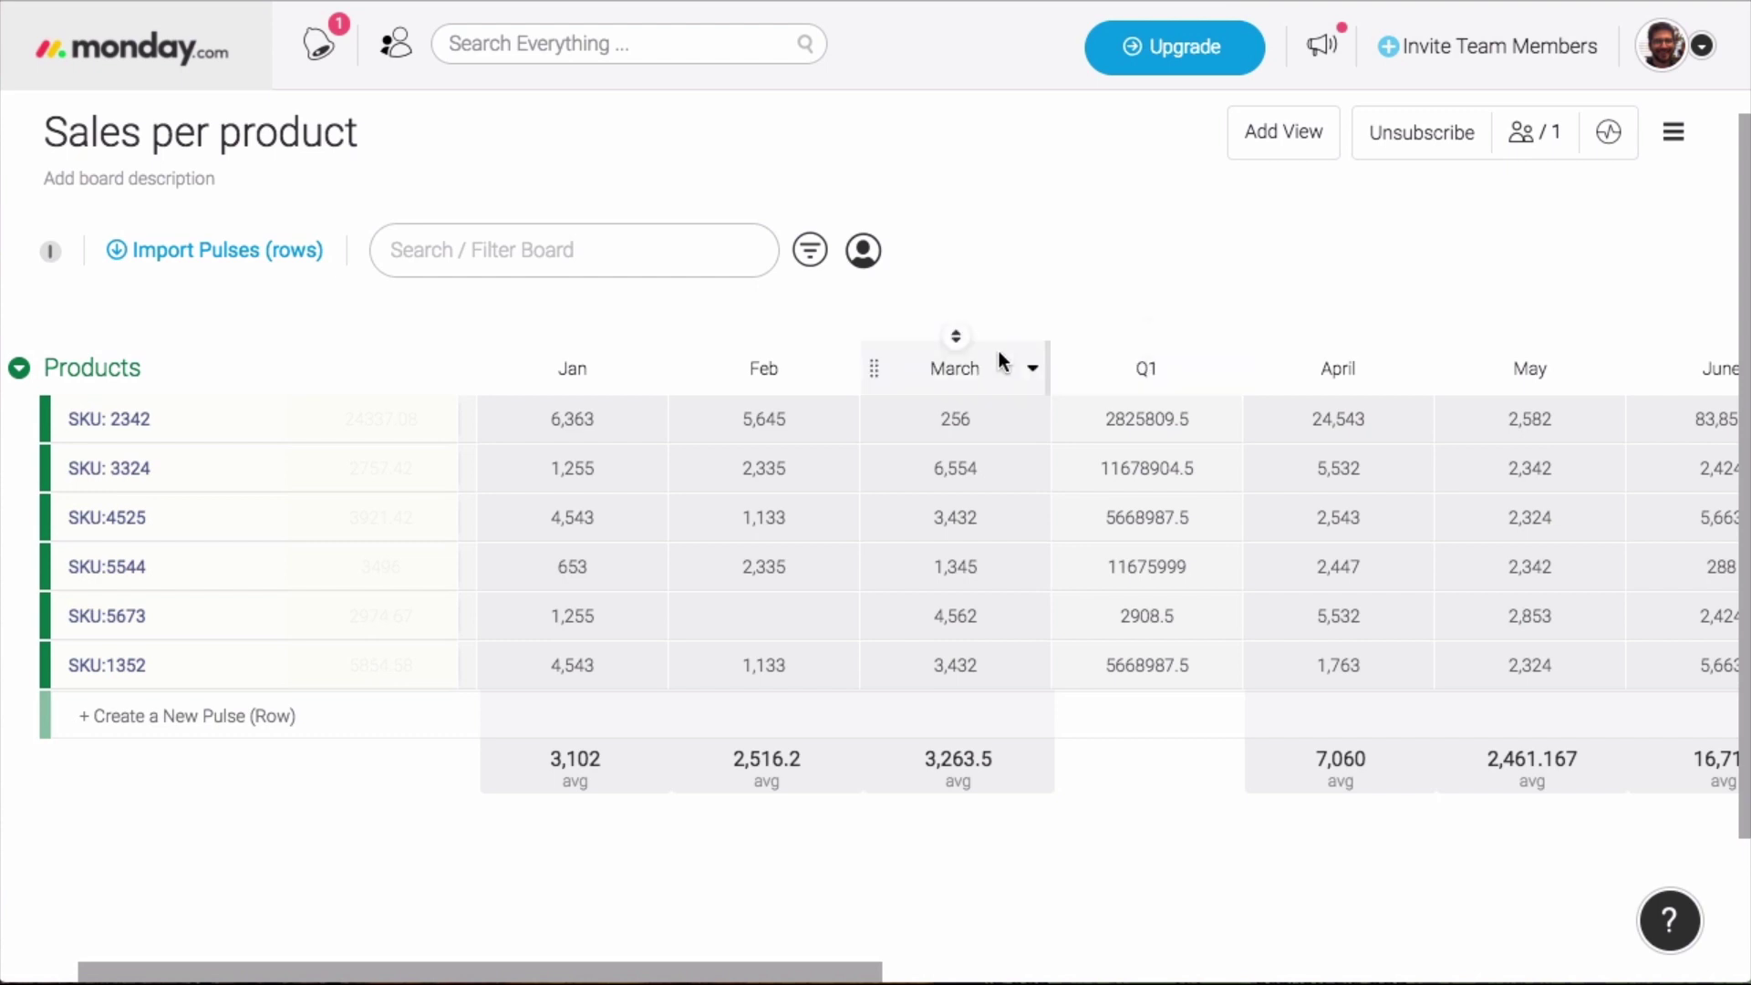
scroll(980, 411, left, 3)
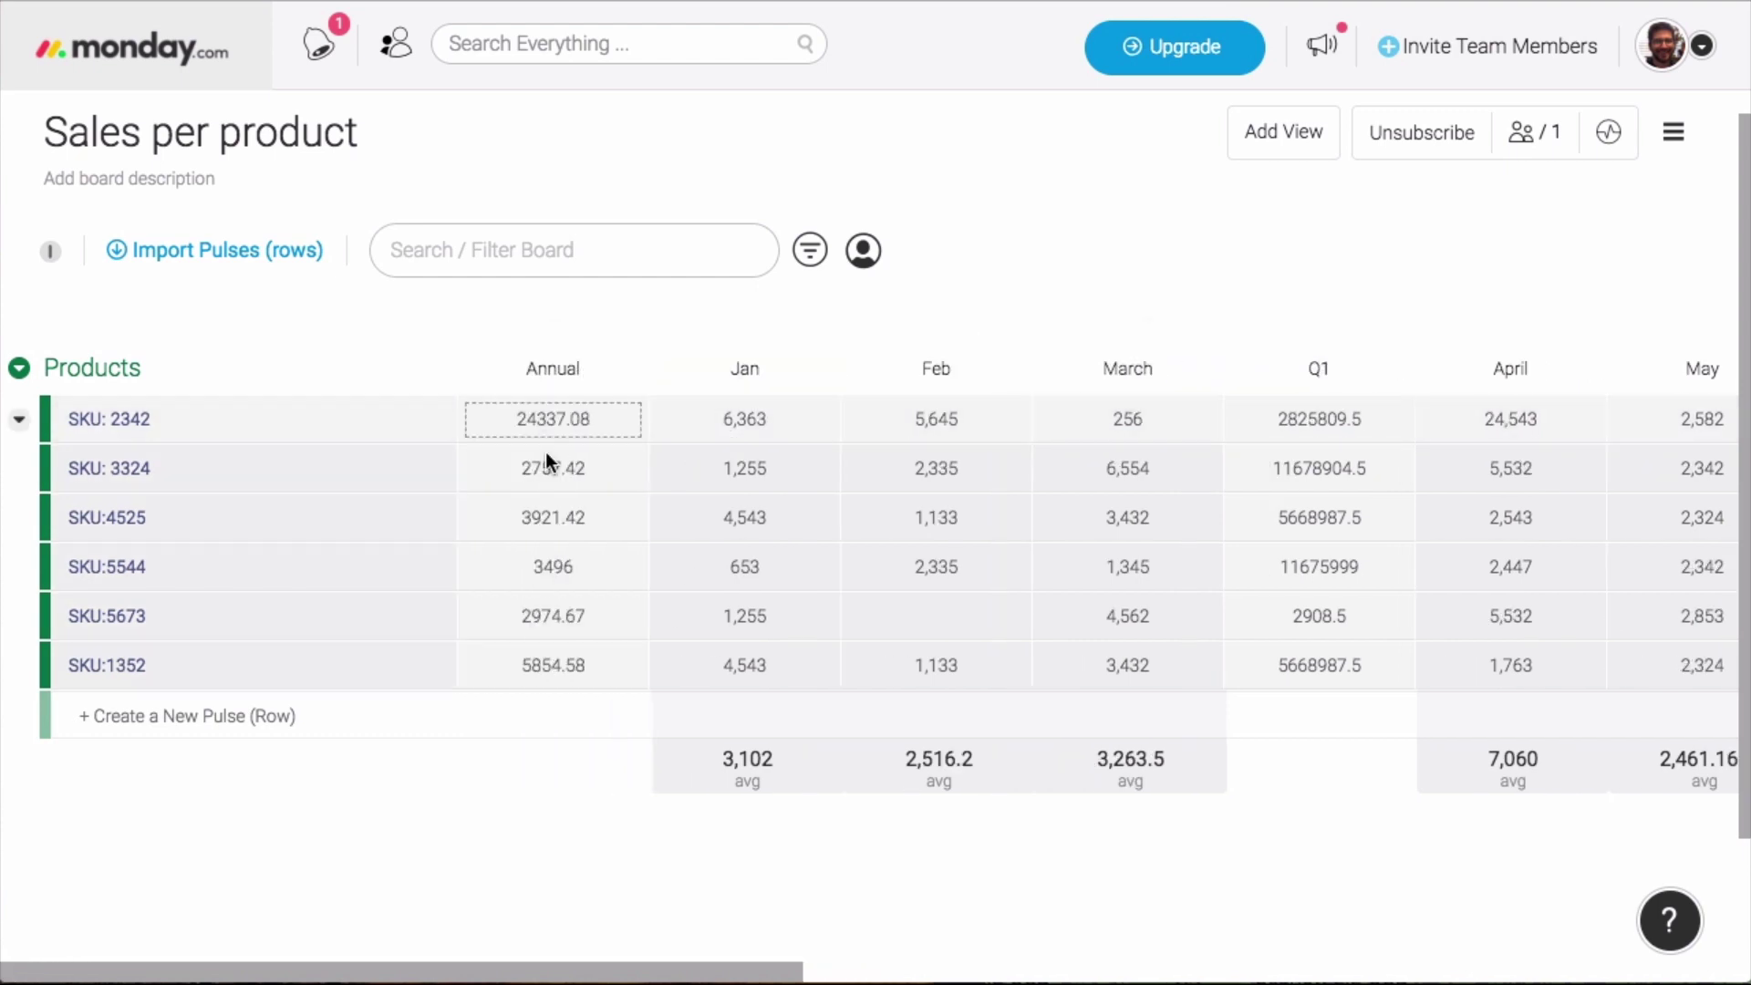
scroll(564, 689, up, 1)
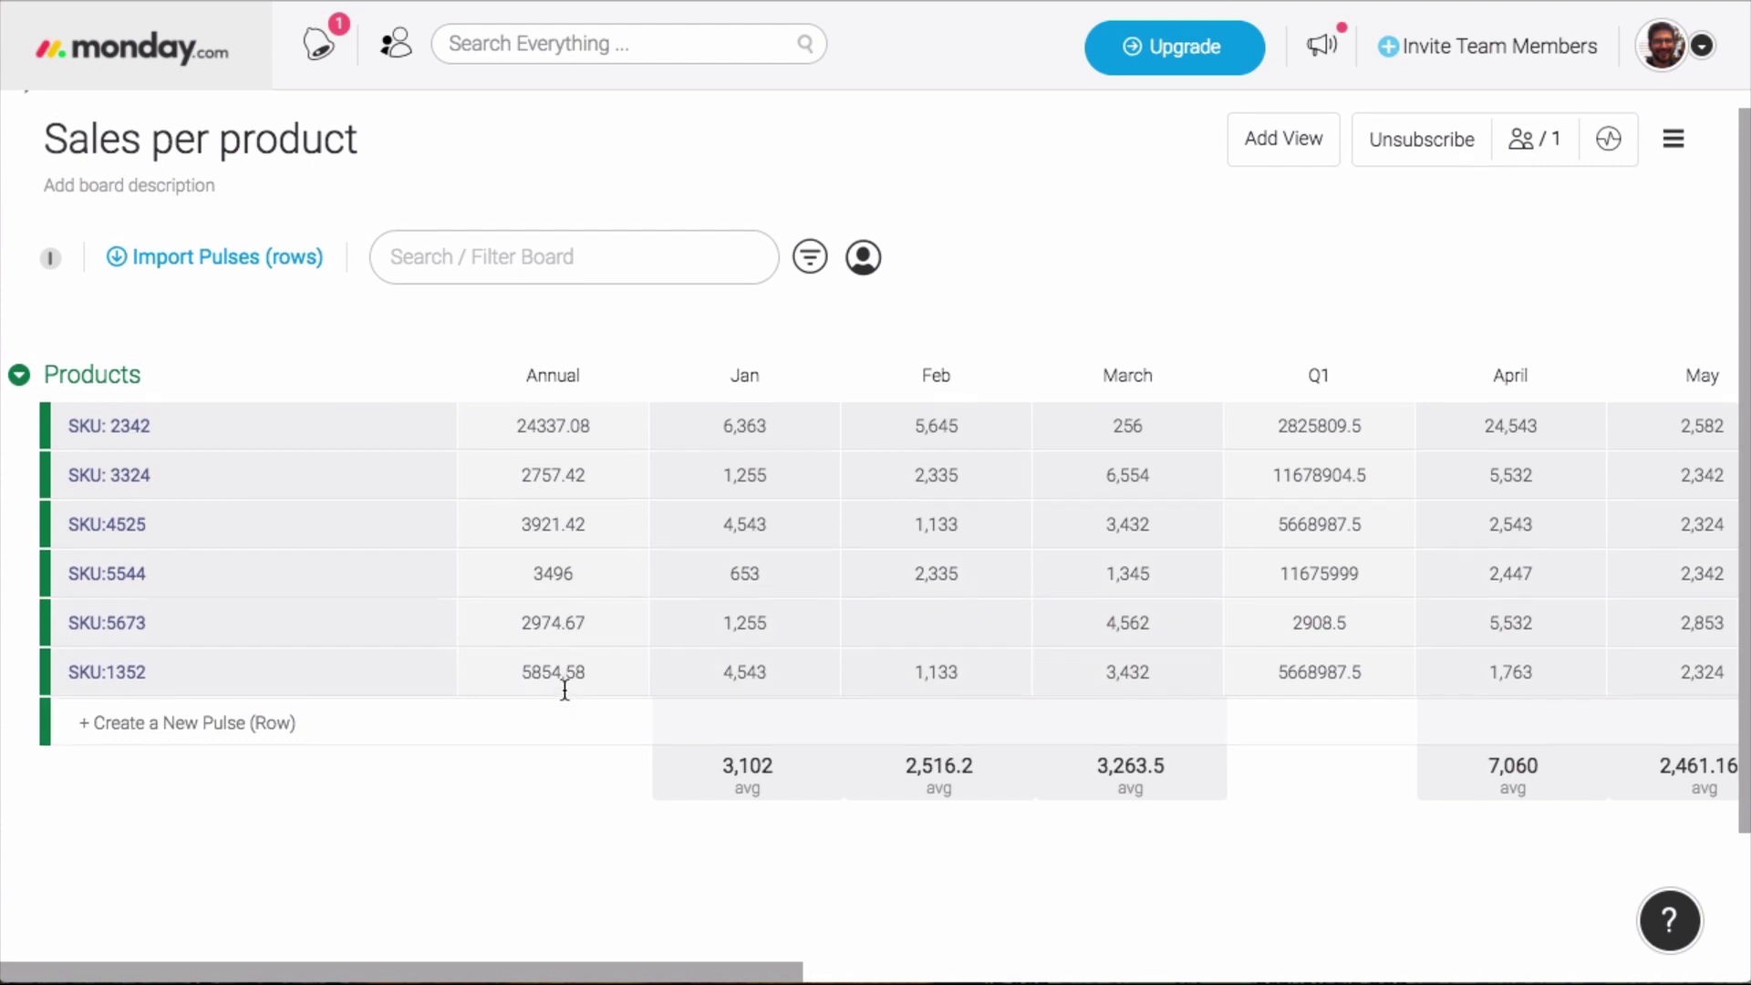